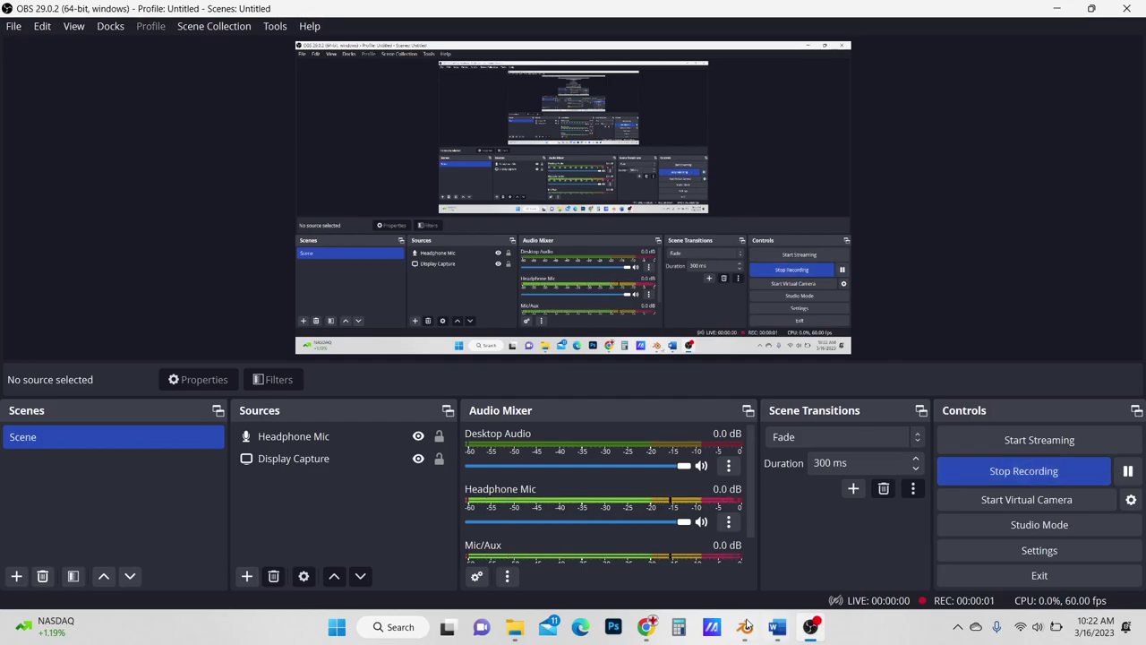
Bring the Blender window with the Our Domes.blend scene in front of OBS Studio.
left_click(745, 626)
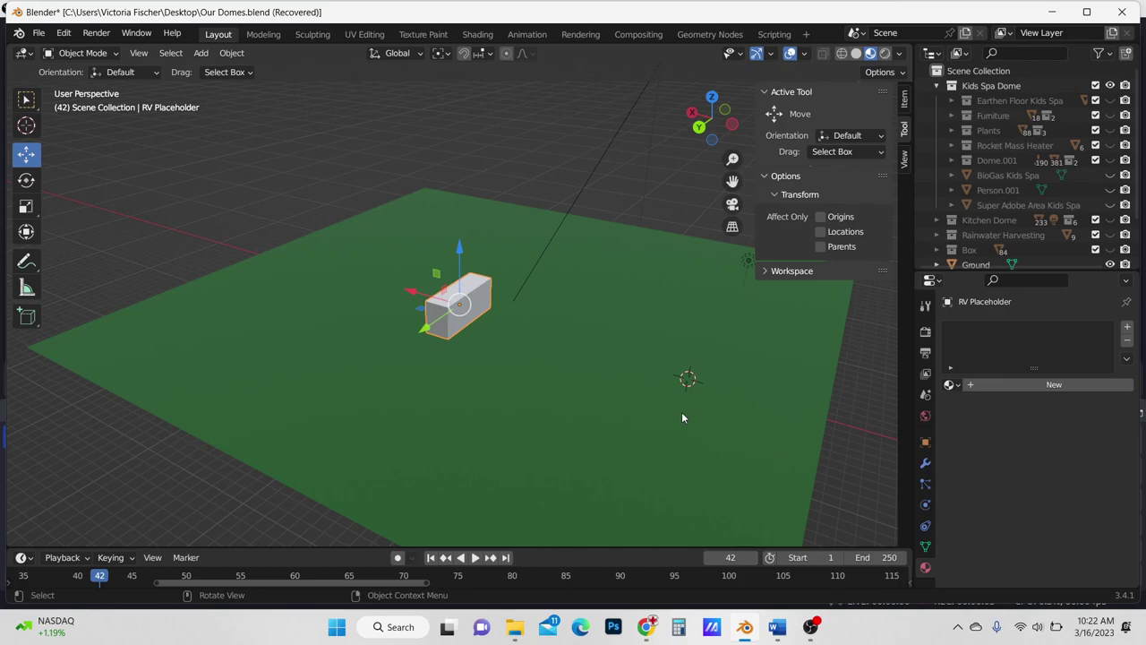
mouse_move(539, 423)
middle_mouse_down()
mouse_move(598, 431)
mouse_move(486, 433)
mouse_move(520, 426)
middle_mouse_up()
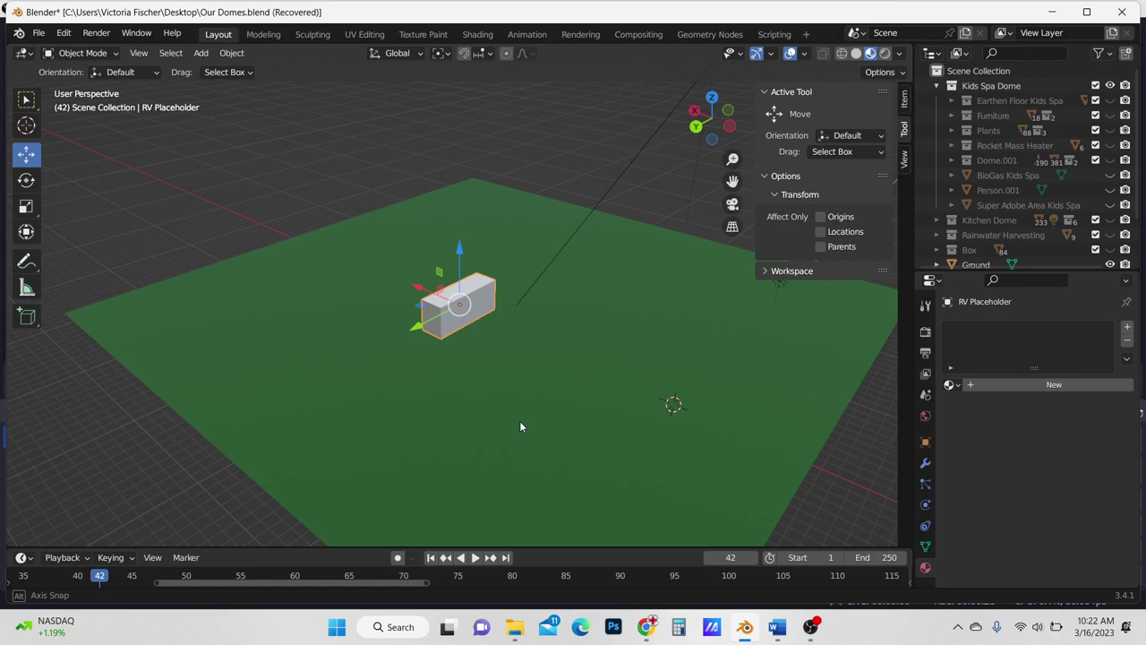
middle_click_drag(520, 426, 529, 425)
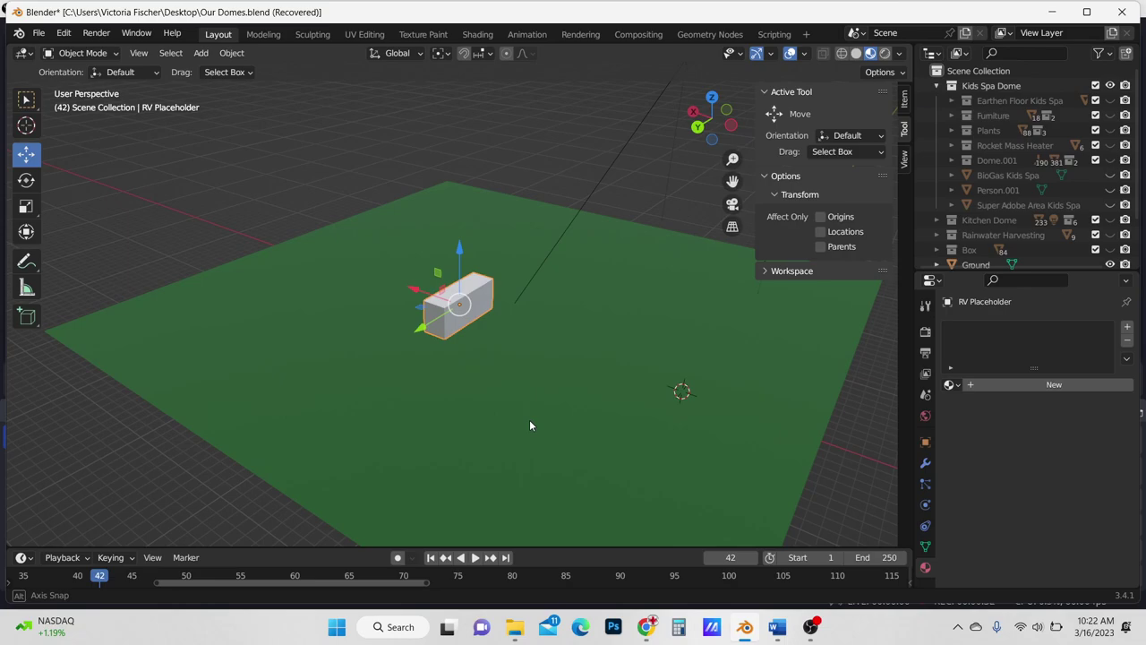
middle_click_drag(530, 425, 529, 425)
mouse_move(468, 429)
middle_mouse_down()
mouse_move(568, 416)
mouse_move(595, 397)
mouse_move(465, 377)
mouse_move(461, 446)
mouse_move(488, 475)
mouse_move(472, 447)
middle_mouse_up()
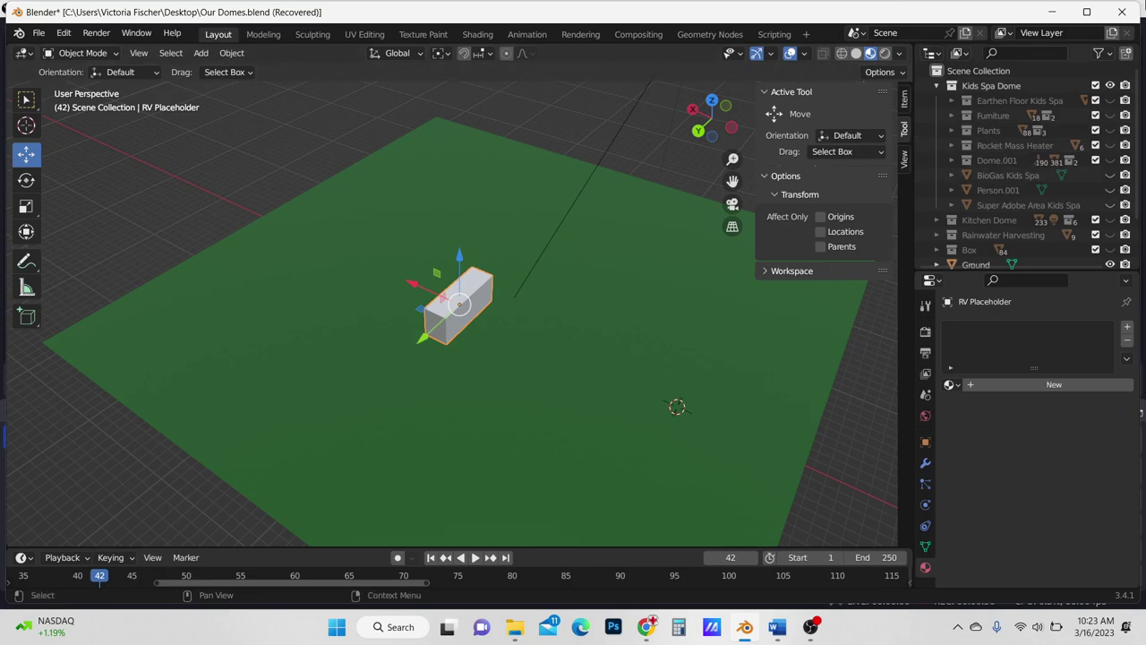
Unhide the Earthen Floor Kids Spa disc and Dome.001, orbiting to inspect them beside the RV box.
left_click(1110, 100)
middle_click_drag(570, 417, 617, 427)
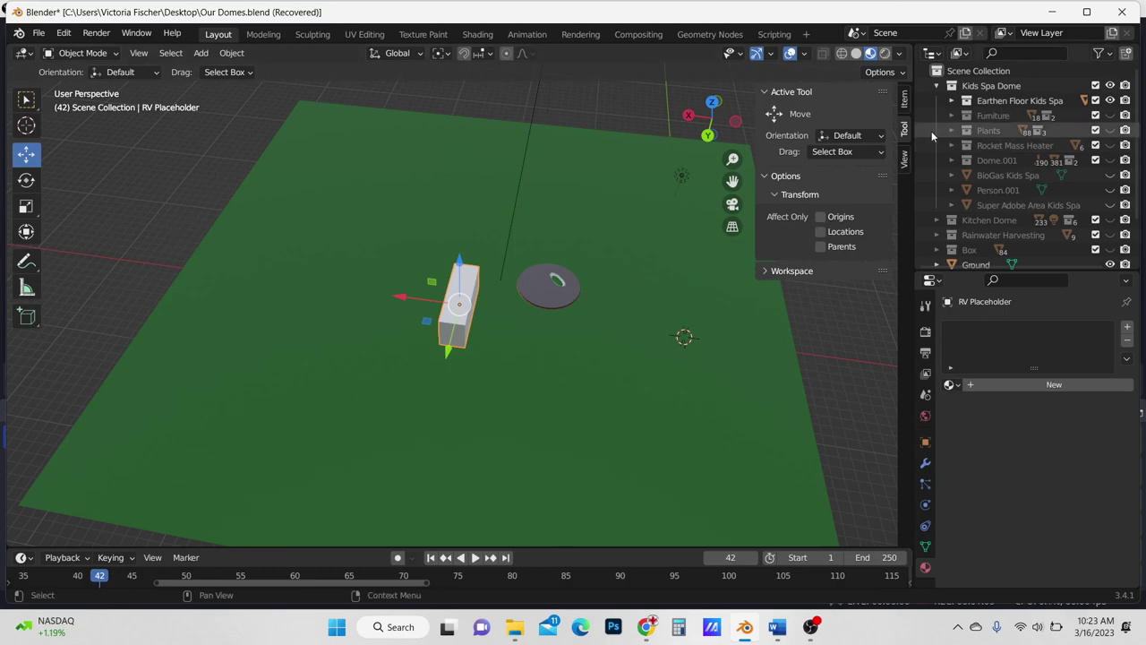
left_click(1110, 161)
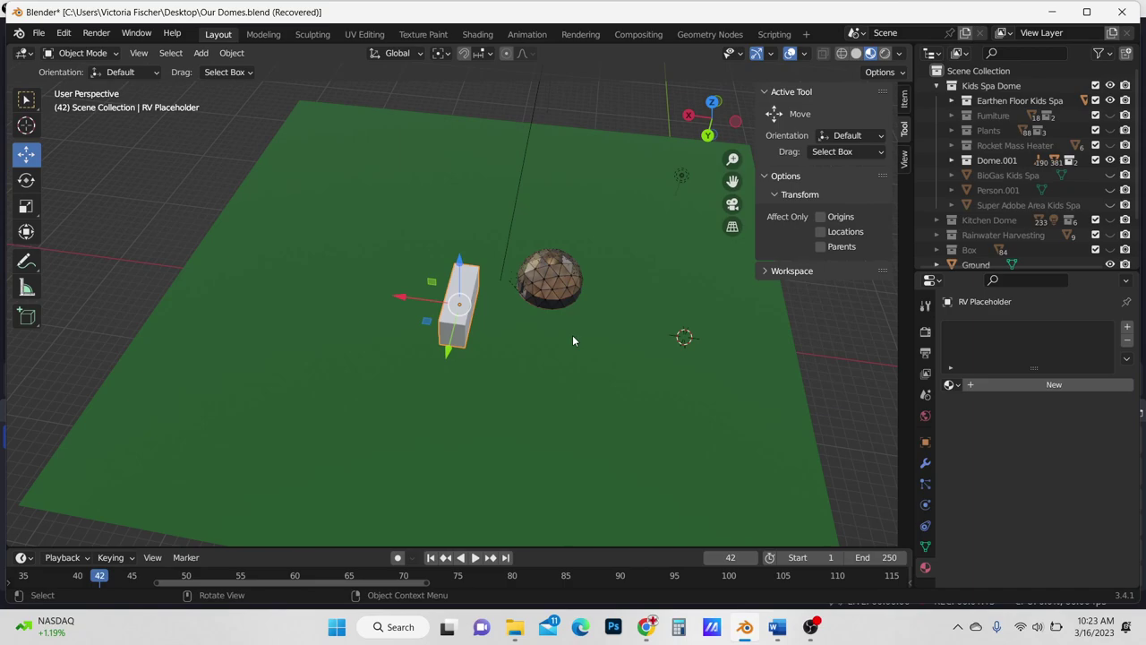
scroll(572, 336, "up", 2)
middle_click_drag(573, 340, 584, 313)
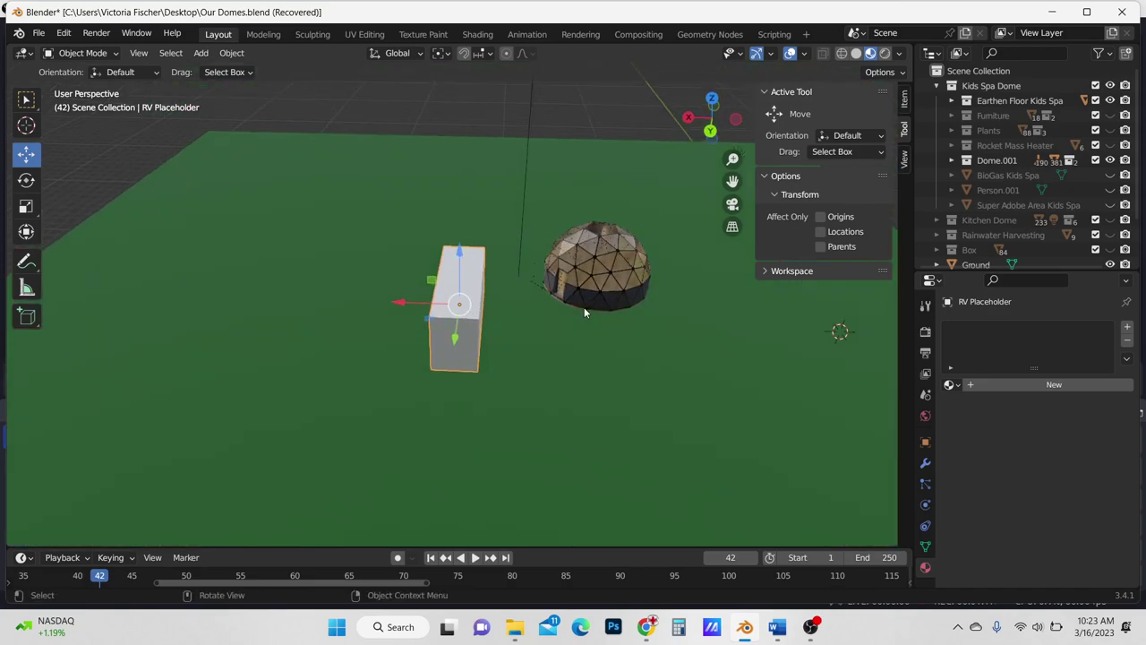
middle_click_drag(676, 354, 652, 361)
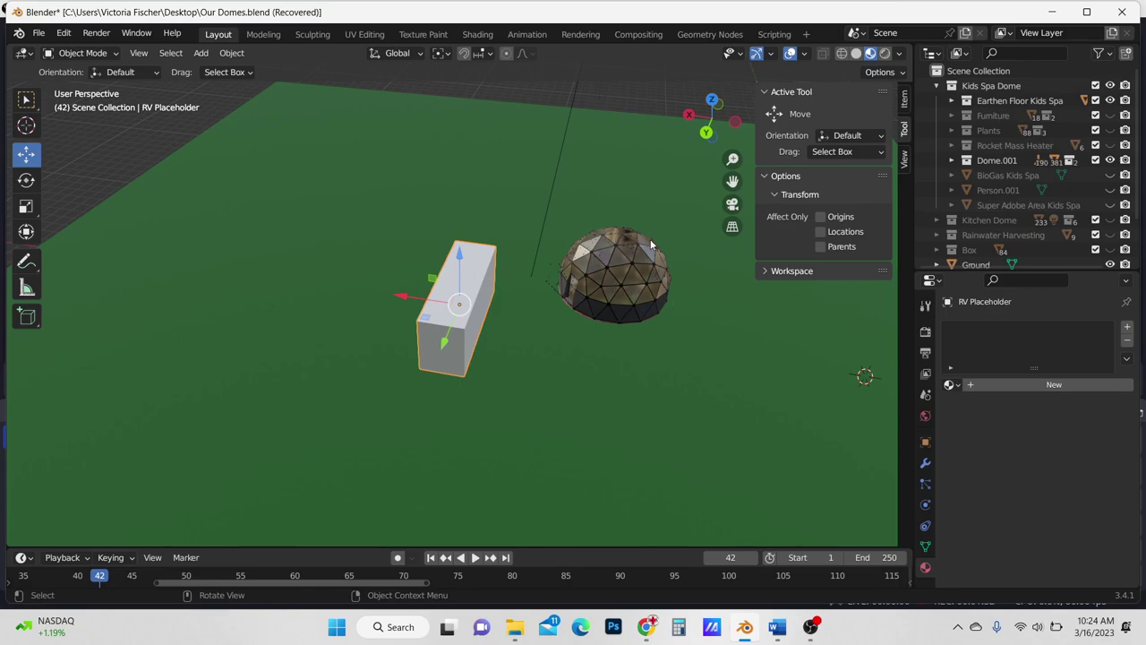
Hide Dome.001 again and unhide the Super Adobe Area Kids Spa walls.
left_click(1110, 160)
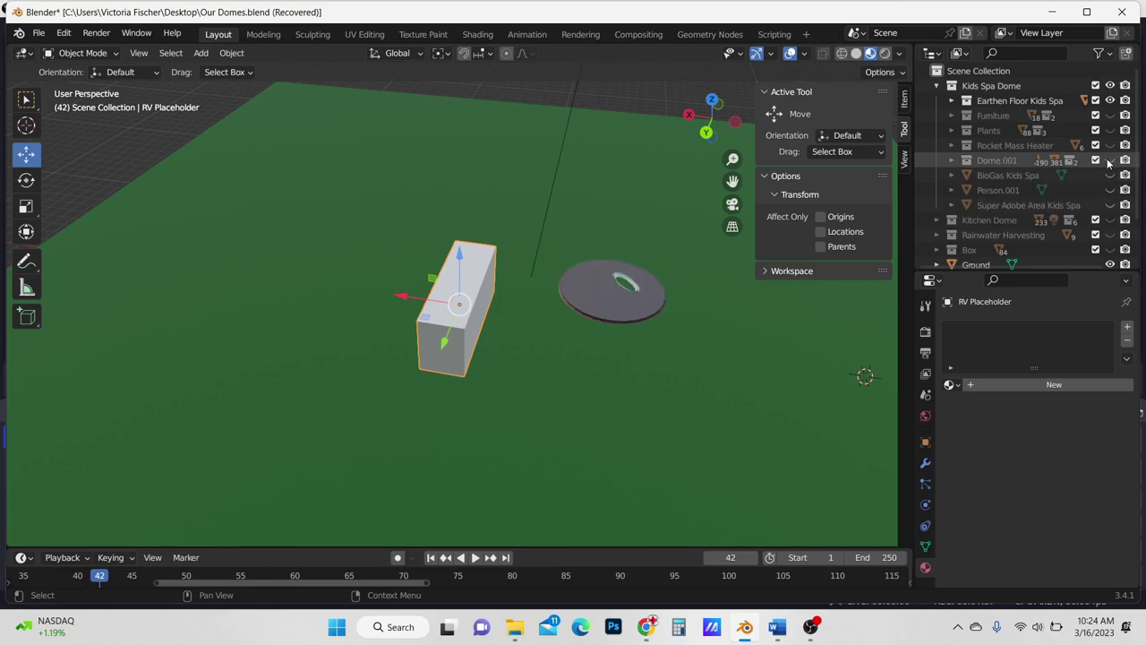
left_click(1110, 205)
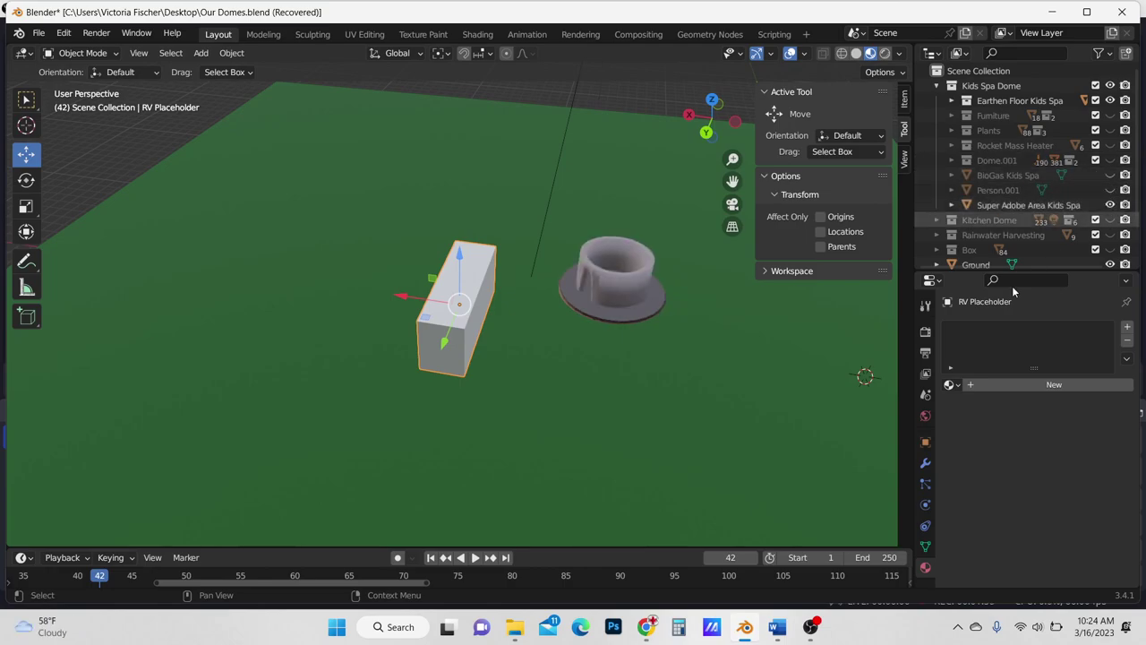
mouse_move(733, 331)
middle_mouse_down()
mouse_move(704, 348)
mouse_move(701, 390)
mouse_move(744, 345)
mouse_move(703, 338)
mouse_move(701, 328)
mouse_move(720, 326)
middle_mouse_up()
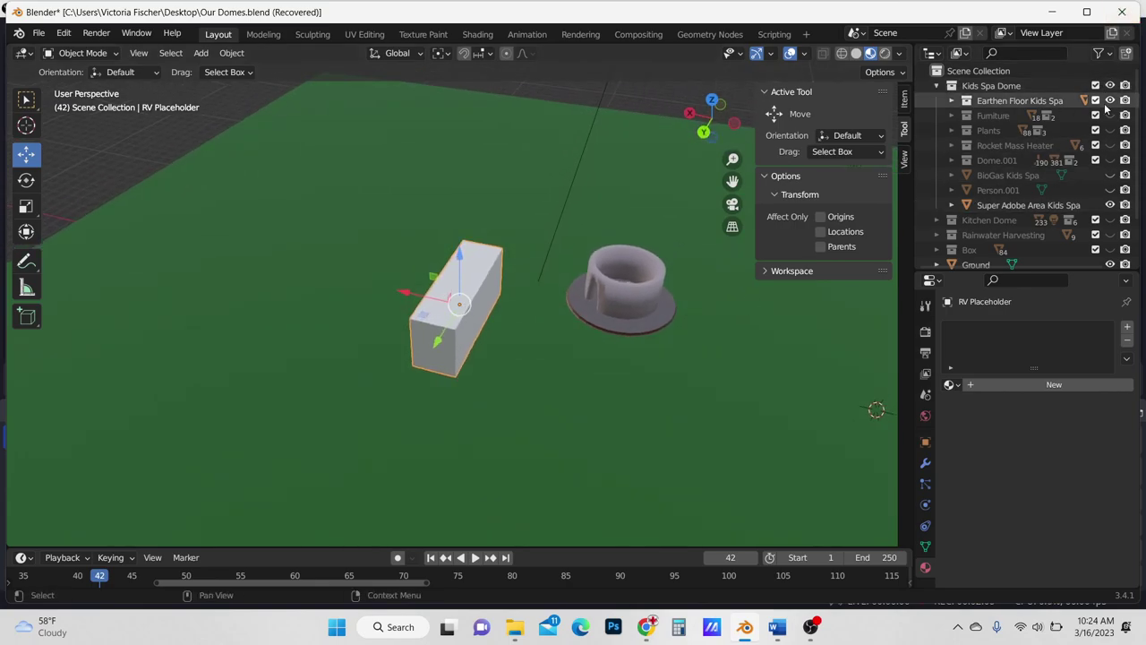
Unhide BioGas Kids Spa, then frame and orbit around the adobe spa building.
left_click(1111, 175)
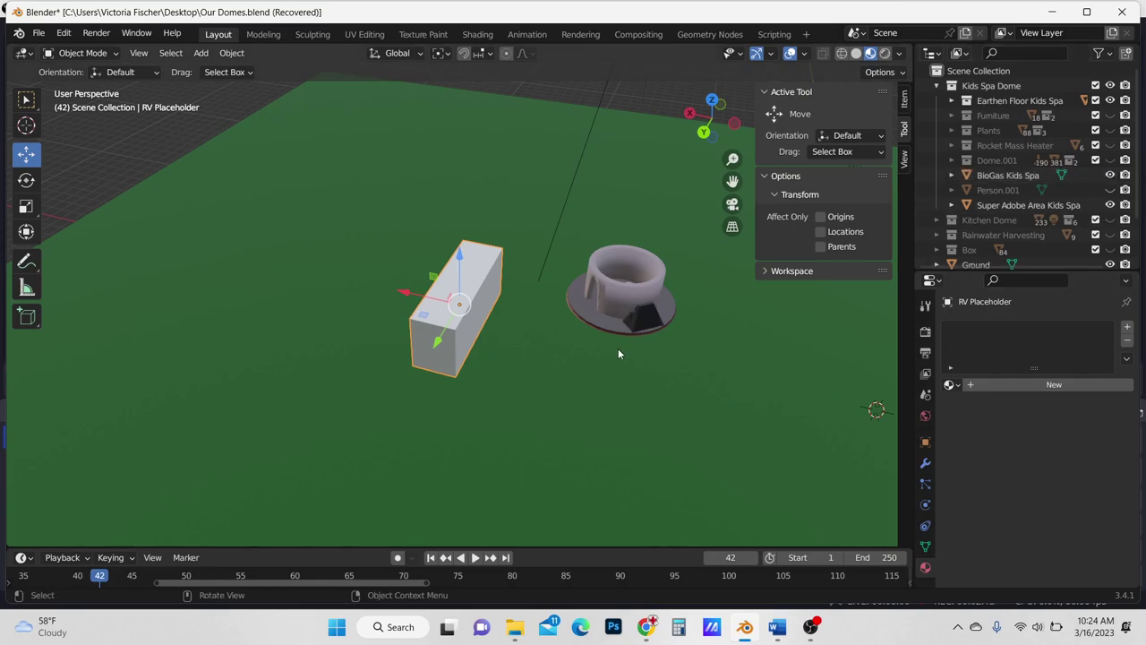
left_click(621, 301)
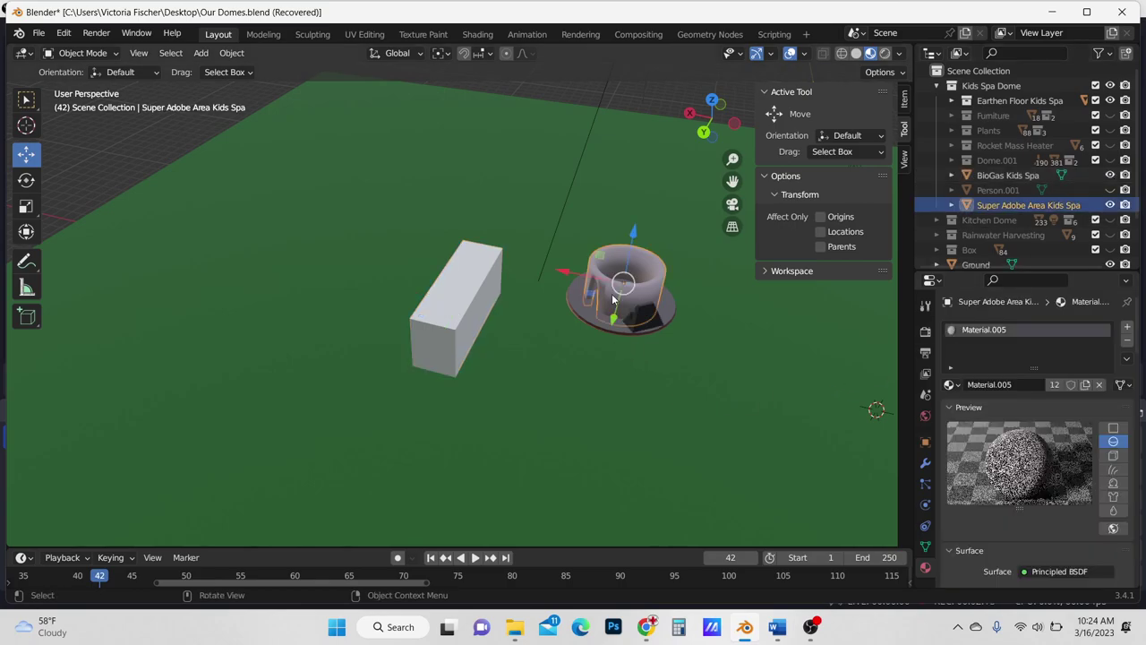
key("KP_Decimal")
middle_click_drag(617, 302, 738, 416)
scroll(736, 416, "down", 1)
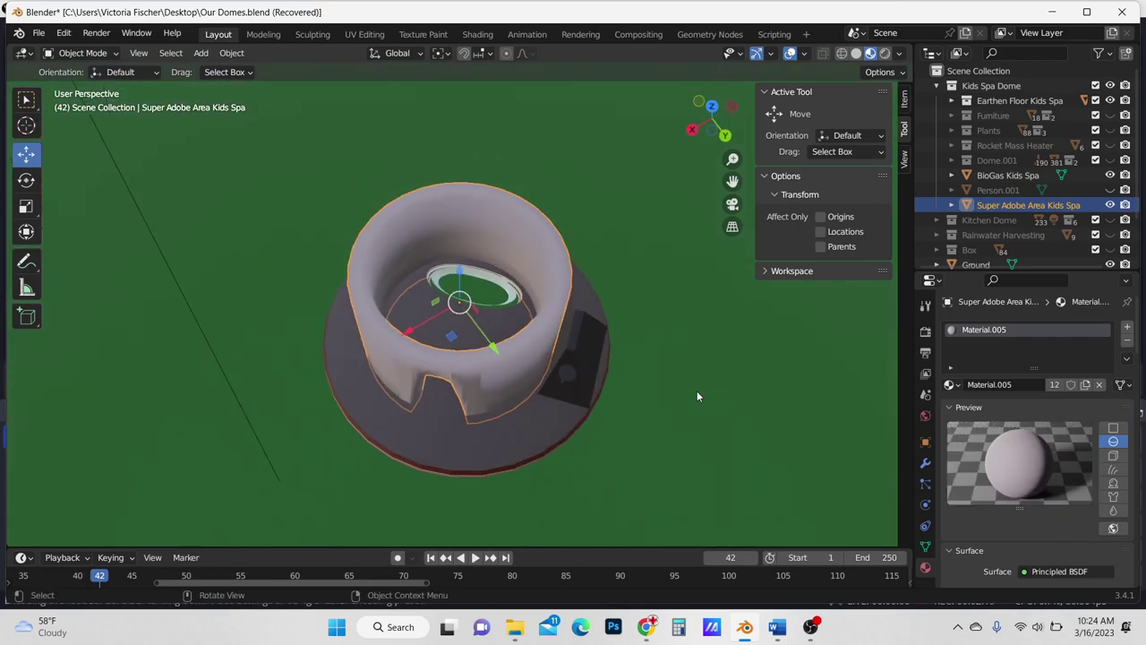
scroll(680, 387, "down", 1)
middle_click_drag(678, 387, 670, 429)
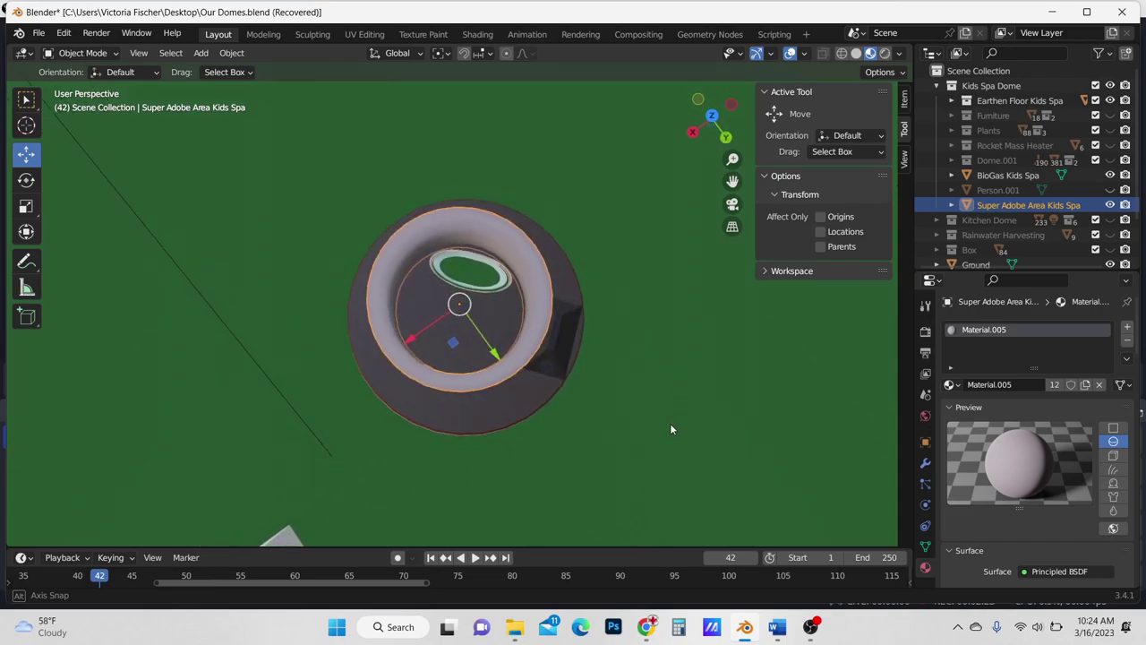
Unhide the Furniture collection so the drying rack, shower, bathtub and toilet appear in the spa.
left_click(951, 115)
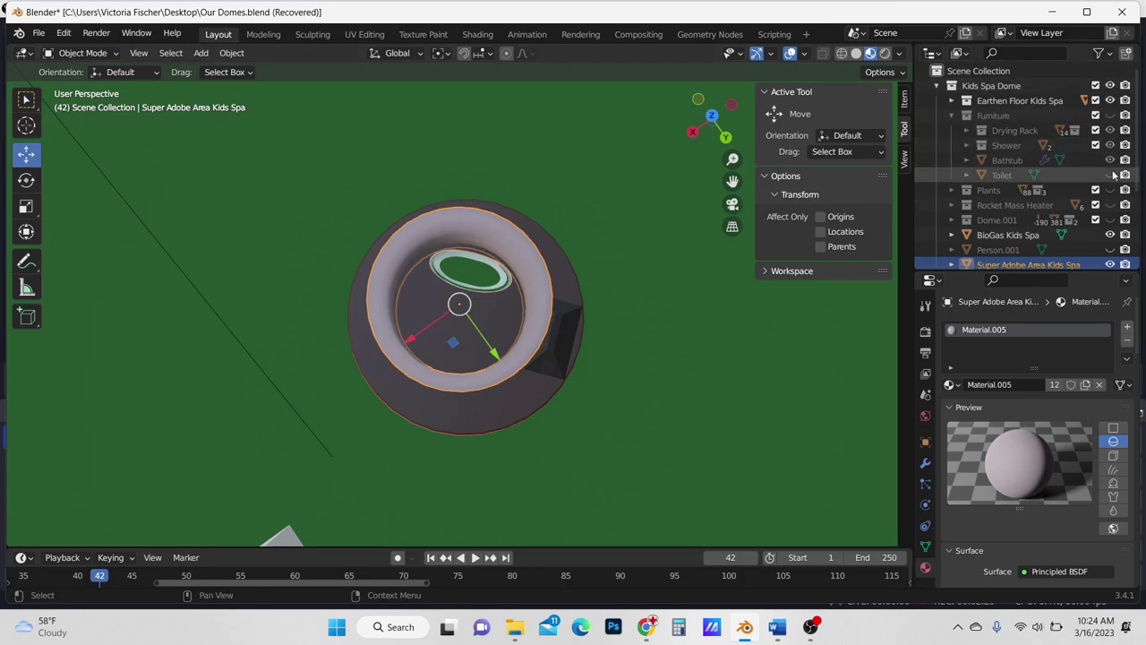
left_click(1110, 116)
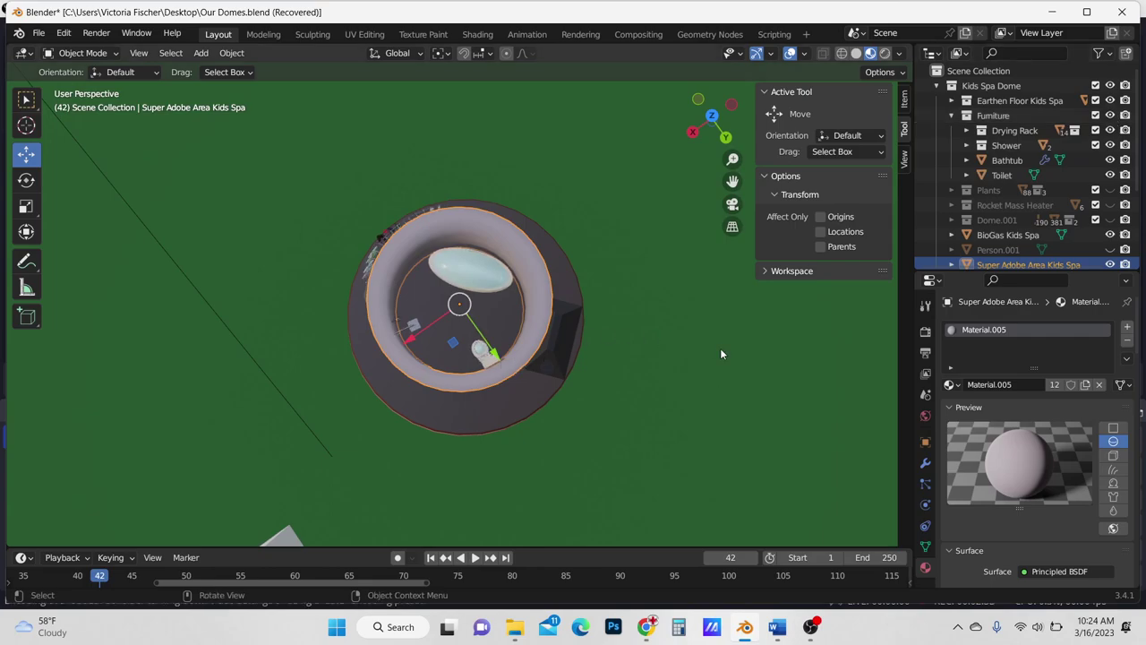
middle_click_drag(721, 354, 529, 261)
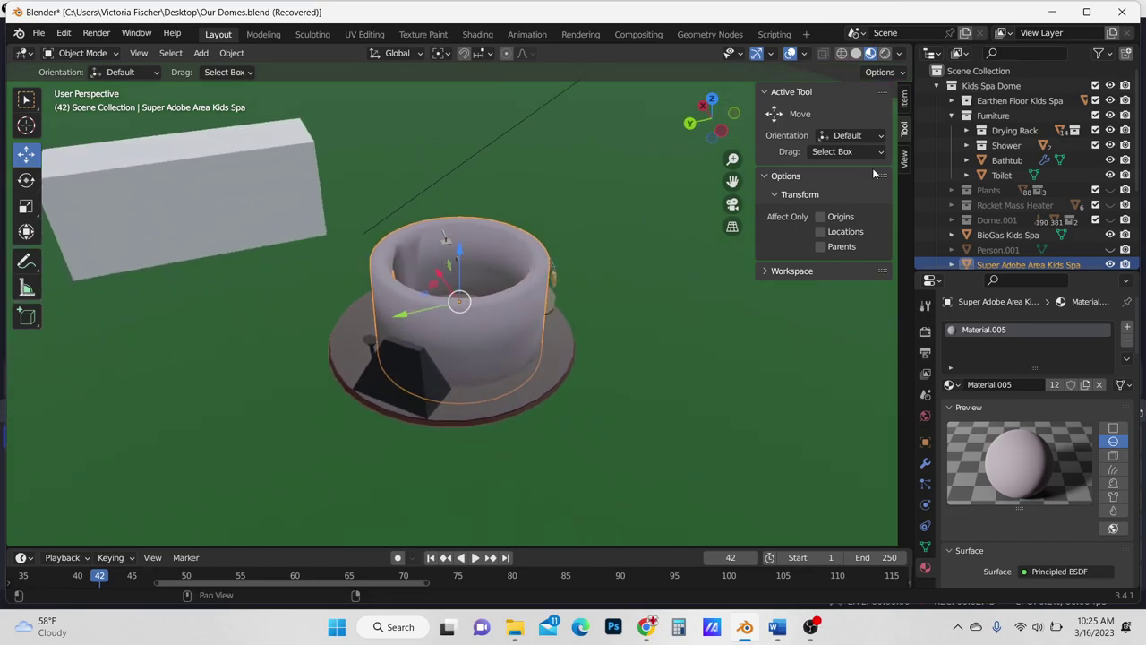
Unhide the Plants collection and orbit around the kids spa to inspect the greenery.
left_click(1110, 190)
middle_click_drag(647, 439, 498, 328)
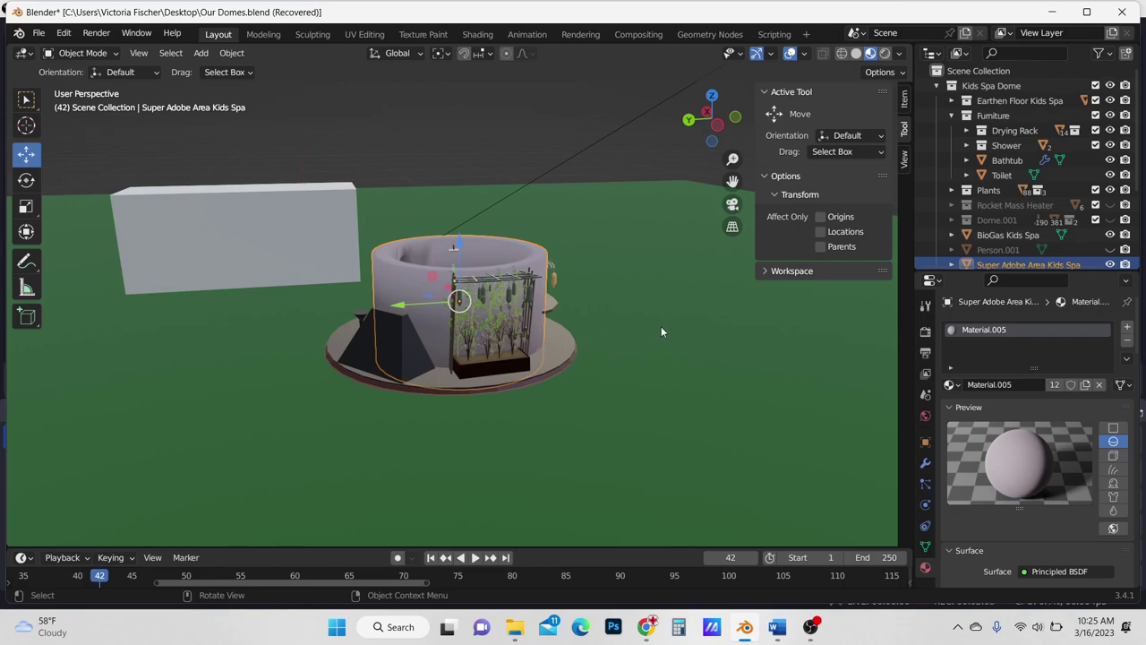
middle_click_drag(661, 332, 380, 294)
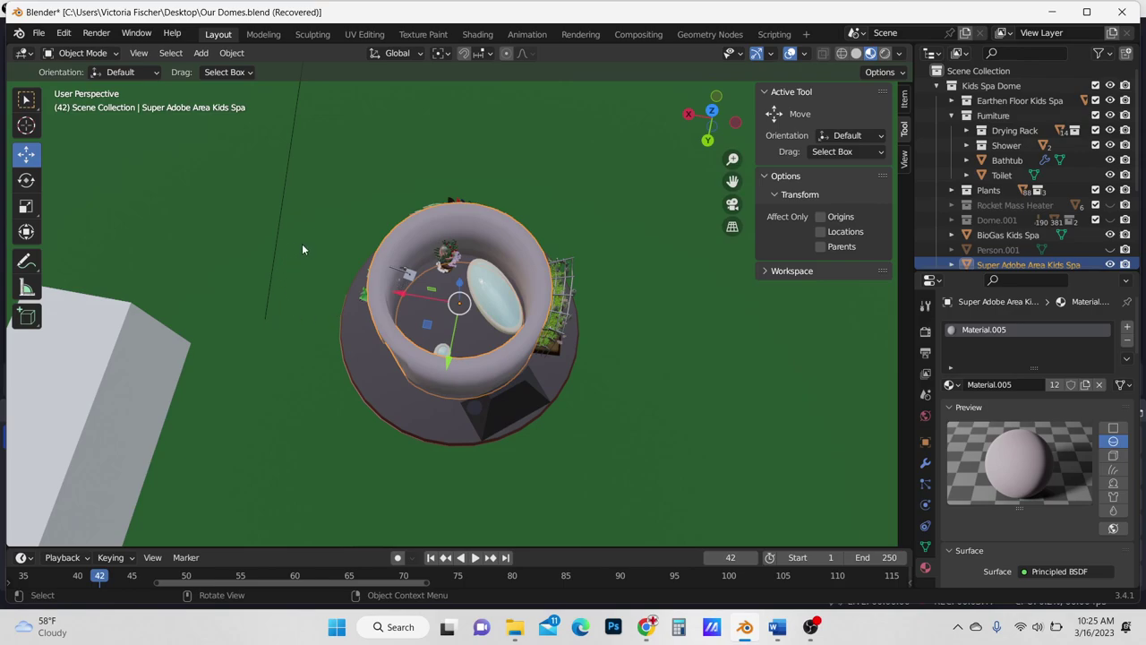
middle_click_drag(302, 248, 470, 251)
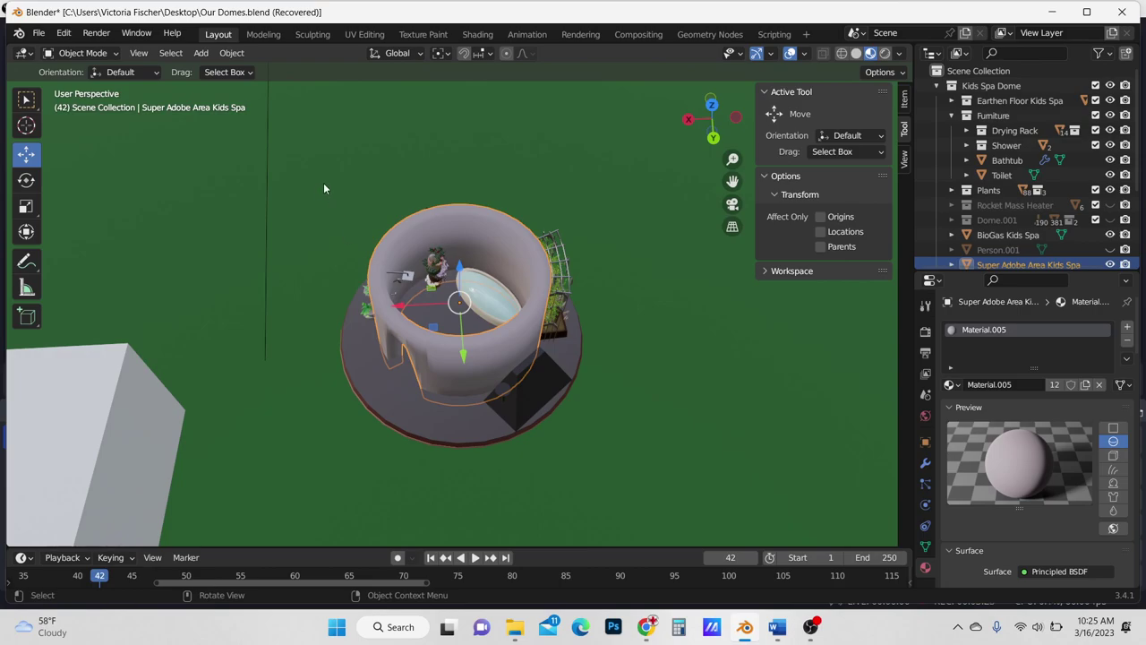
middle_click_drag(323, 183, 534, 134)
middle_click_drag(524, 332, 783, 303)
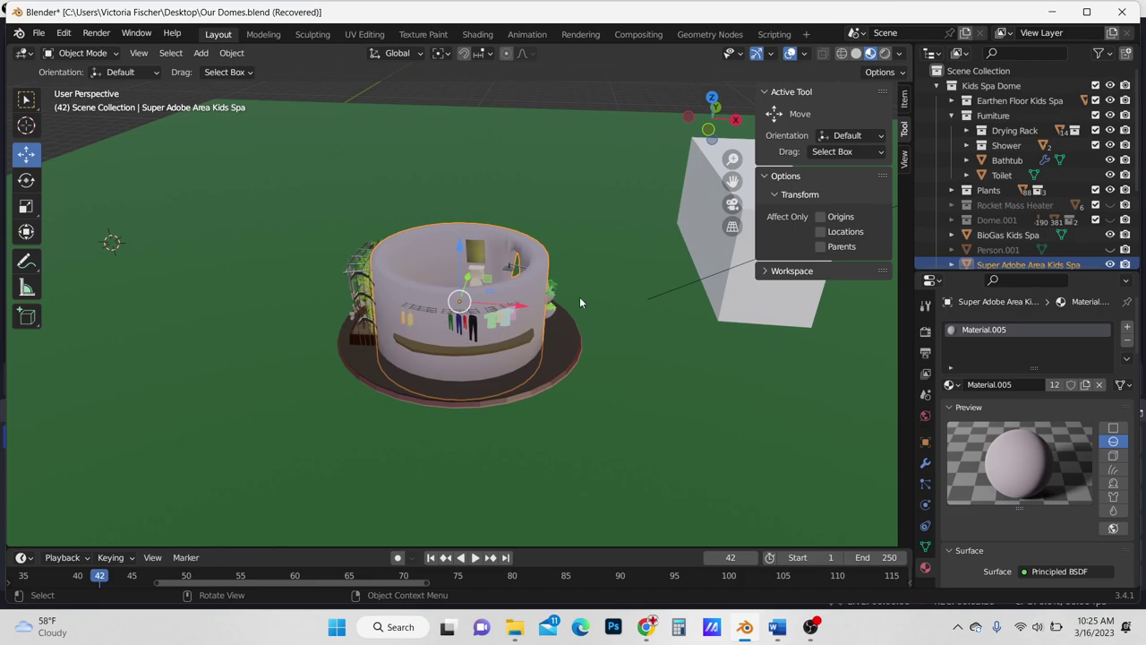
middle_click_drag(657, 245, 394, 349)
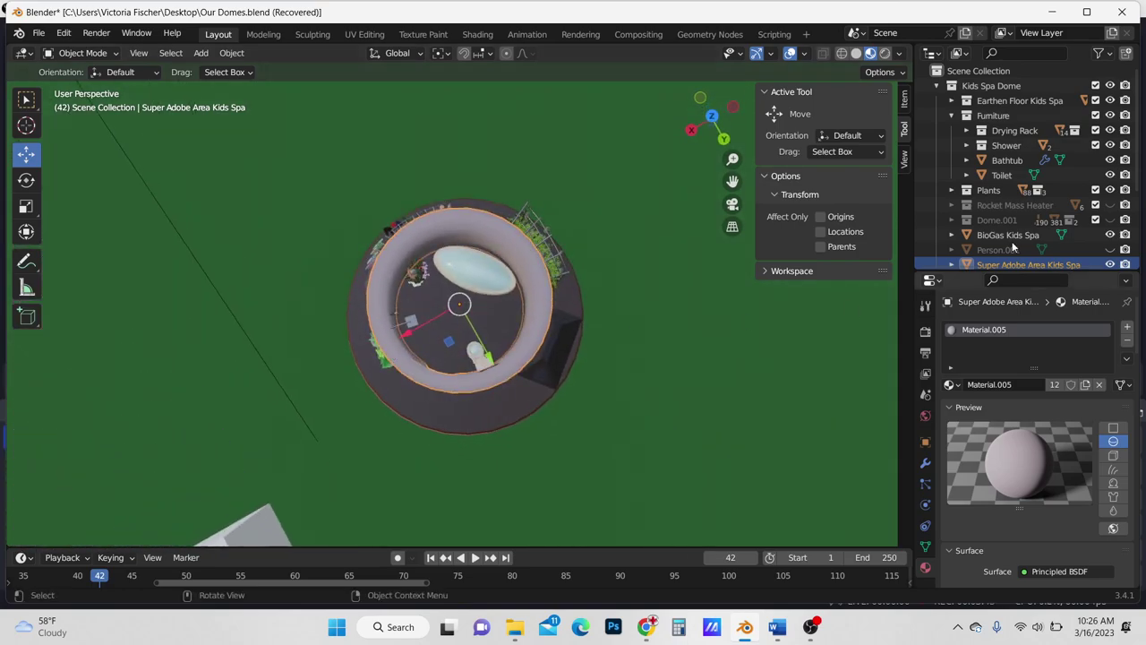
Unhide the Rocket Mass Heater in the kids spa and orbit around to inspect it.
left_click(1109, 205)
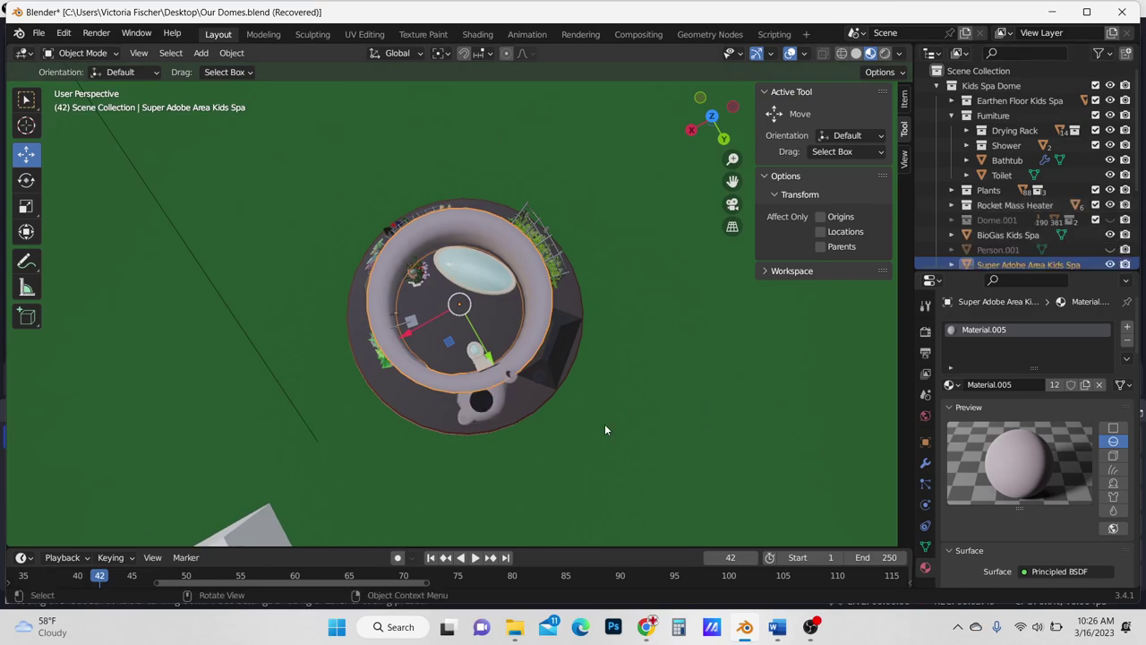
middle_click_drag(605, 424, 596, 343)
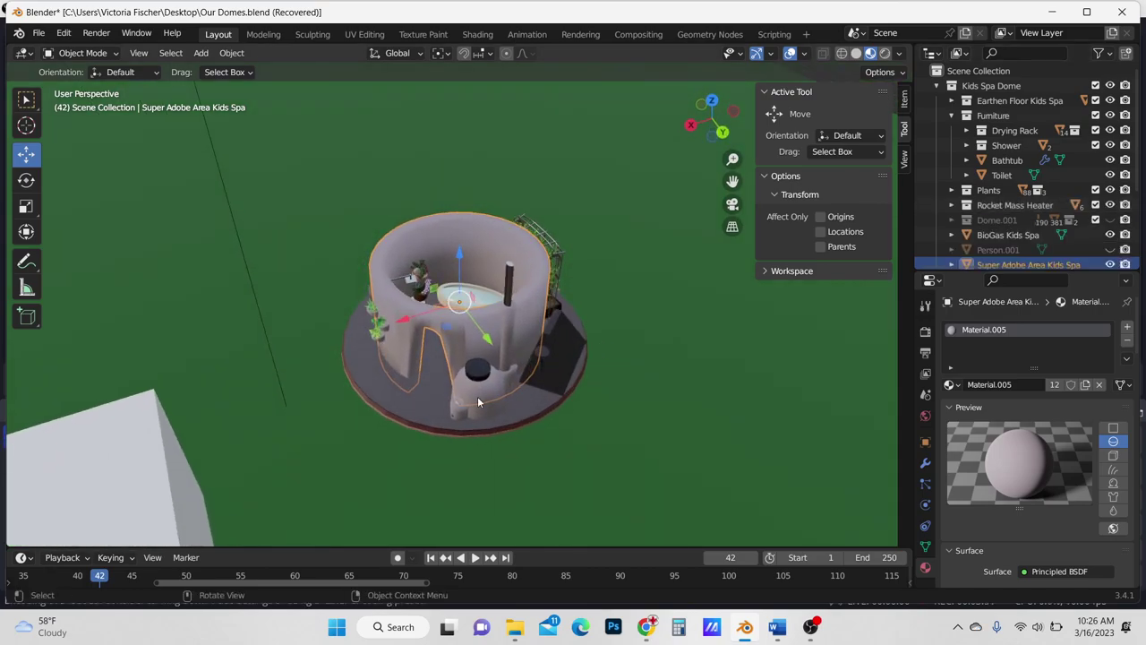
middle_click_drag(671, 398, 704, 411)
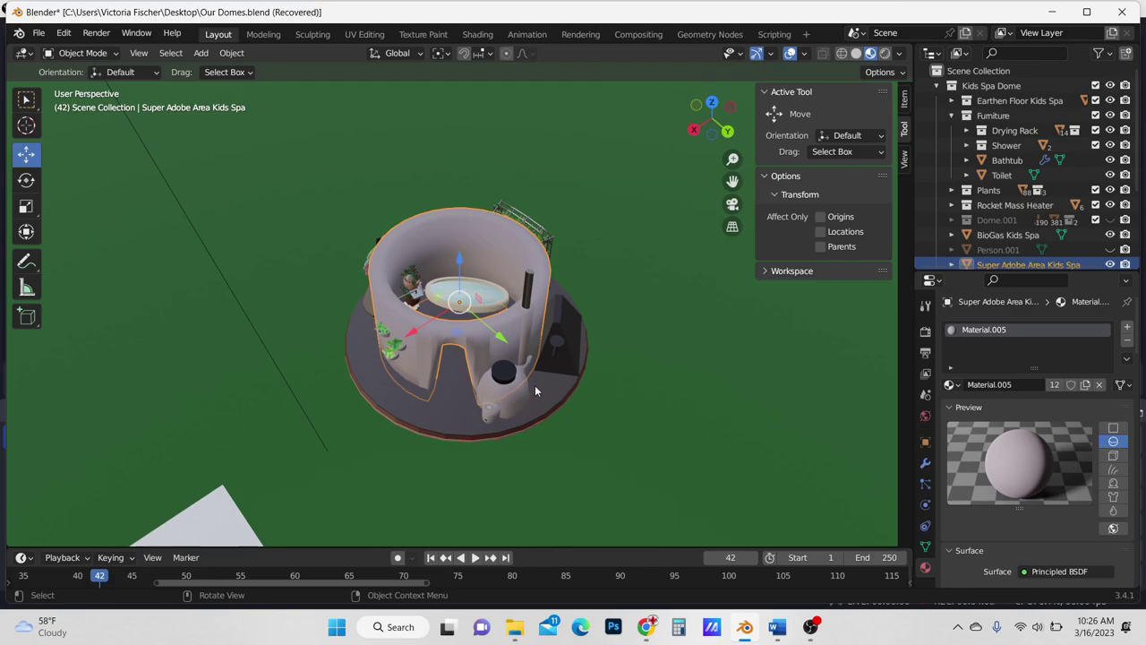
middle_click_drag(627, 381, 587, 411)
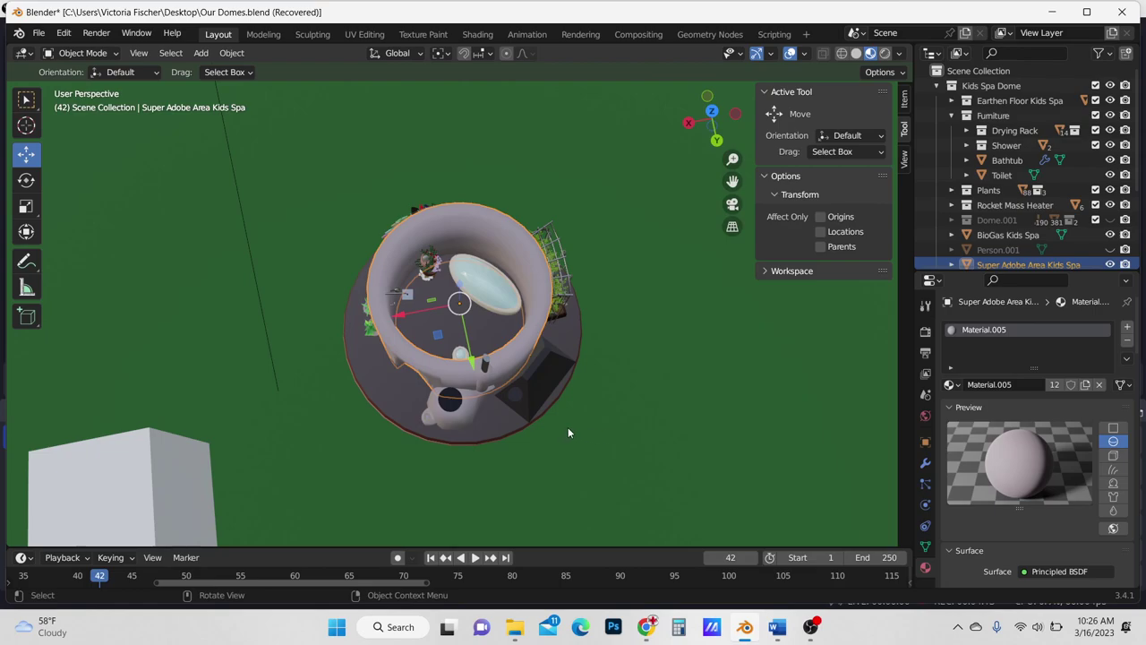
middle_click_drag(564, 428, 530, 394)
mouse_move(605, 358)
middle_mouse_down()
mouse_move(591, 362)
mouse_move(649, 398)
mouse_move(797, 367)
mouse_move(576, 376)
mouse_move(586, 370)
middle_mouse_up()
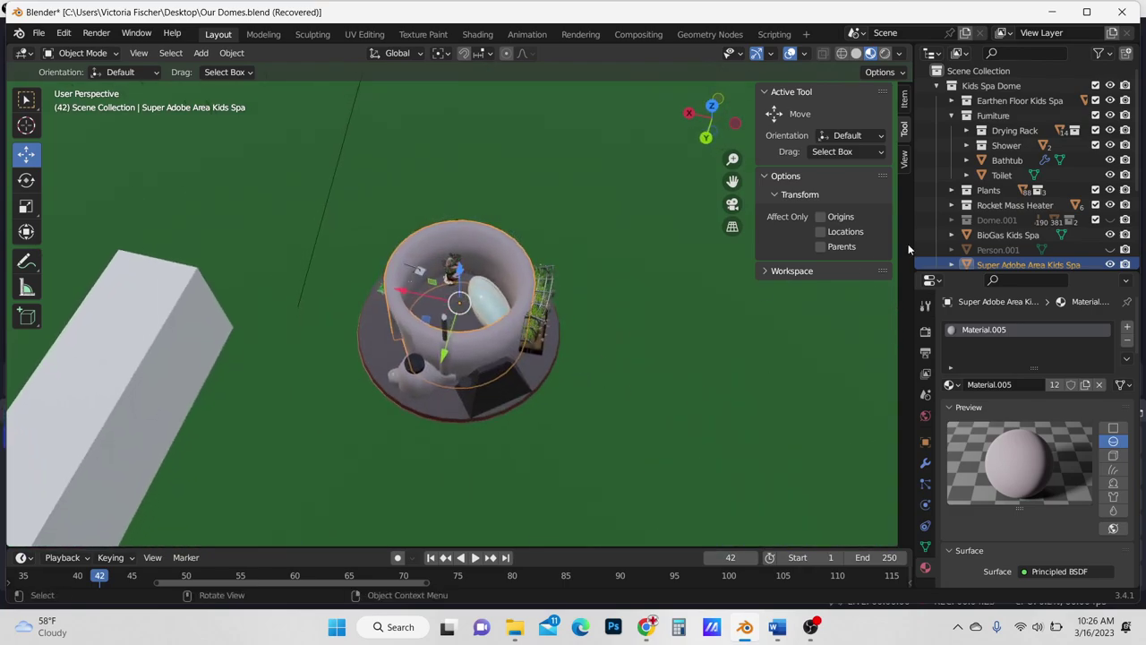
Unhide the kids spa's geodesic dome shell and the Kitchen Dome collection.
left_click(1110, 220)
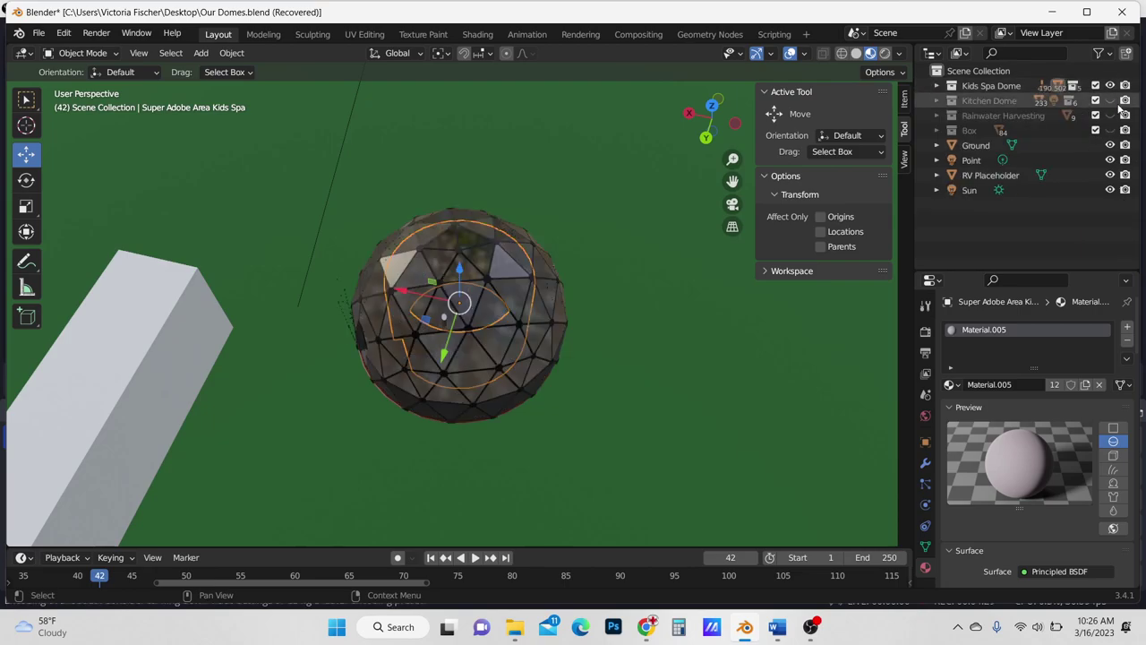
left_click(1110, 100)
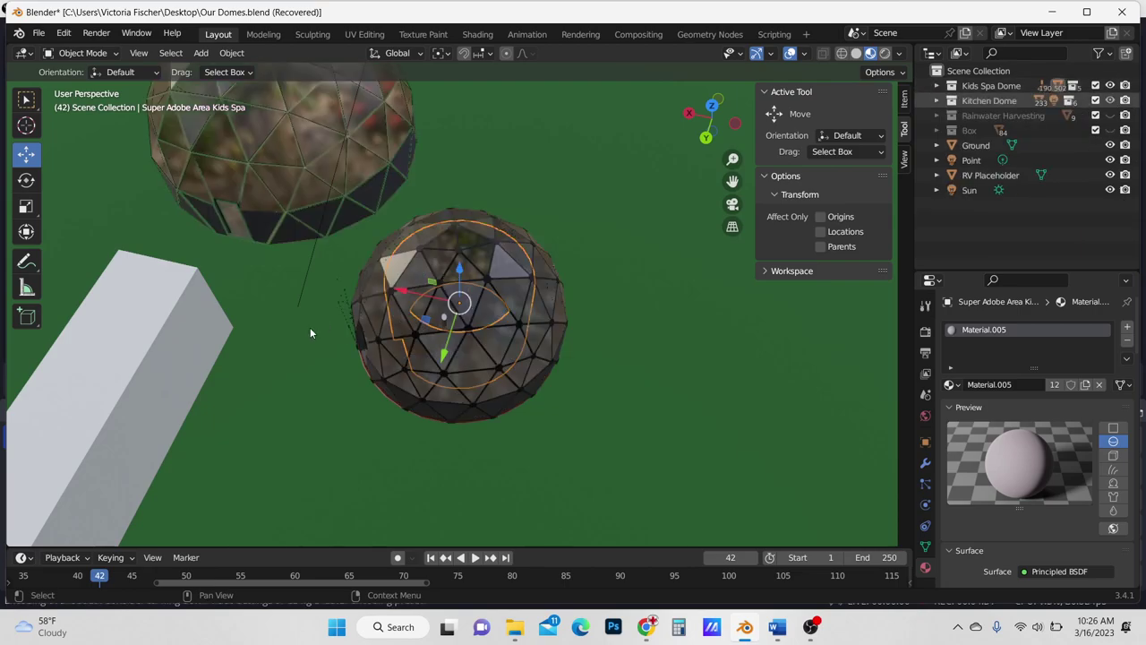
middle_click_drag(315, 318, 331, 298)
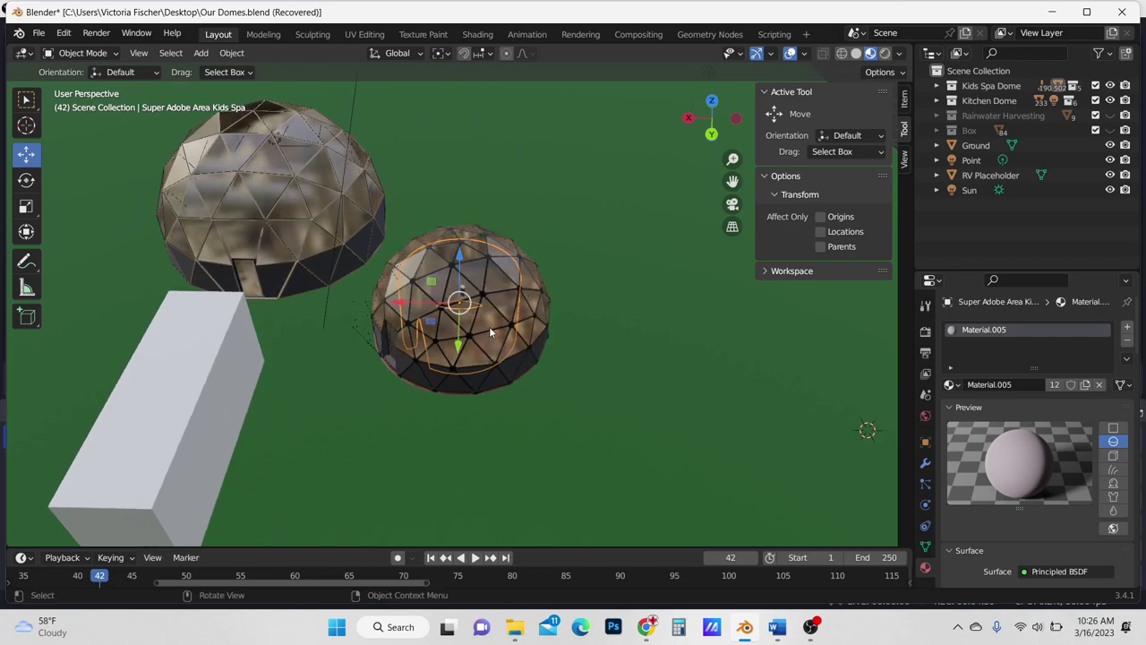
Frame the view on a Kitchen Dome beam and zoom out to inspect the dome.
left_click(250, 128)
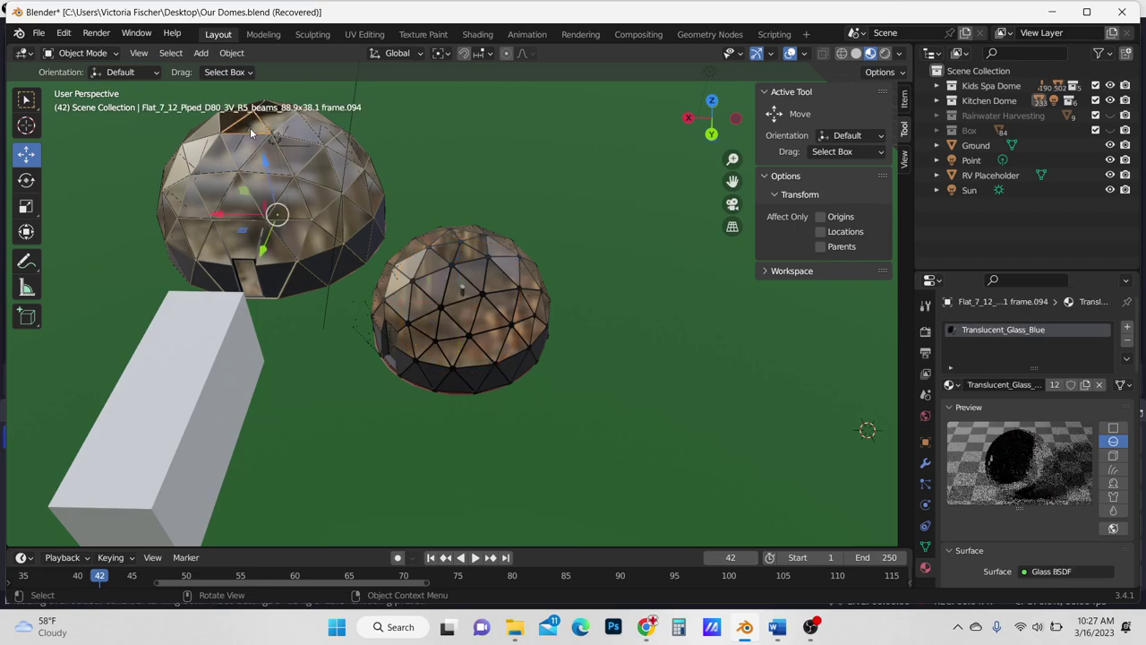
key("KP_Decimal")
scroll(498, 343, "down", 10)
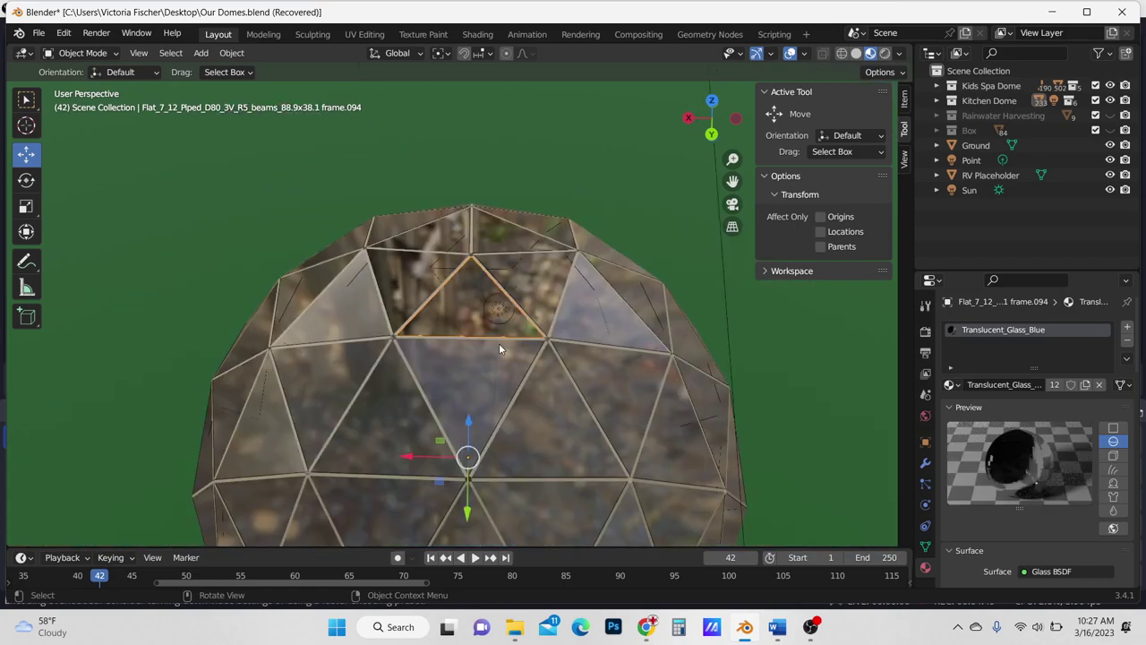
scroll(505, 346, "down", 3)
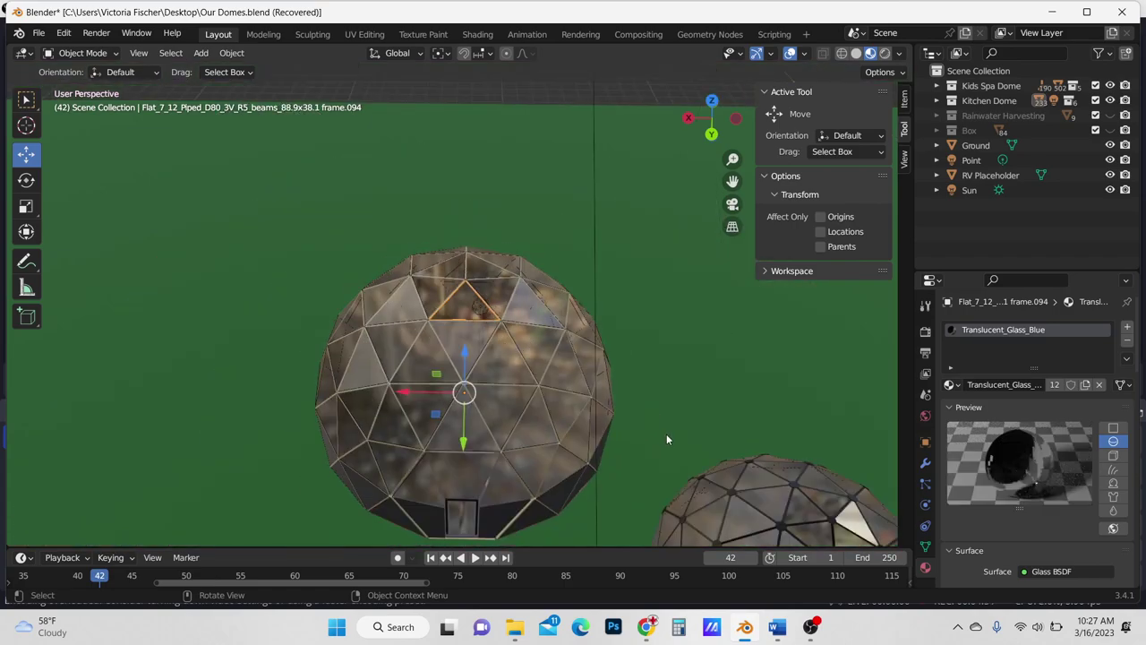
middle_click_drag(666, 440, 664, 418)
scroll(663, 418, "down", 1)
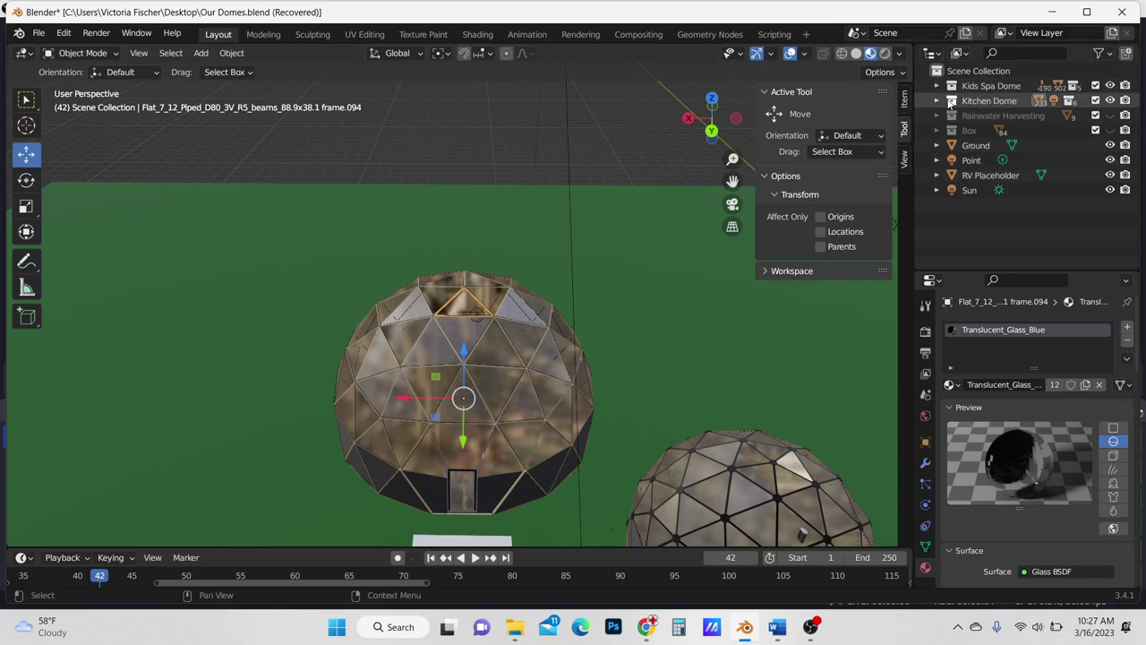
Hide the Kitchen Dome's Dome shell and orbit around the exposed kitchen interior.
left_click(938, 101)
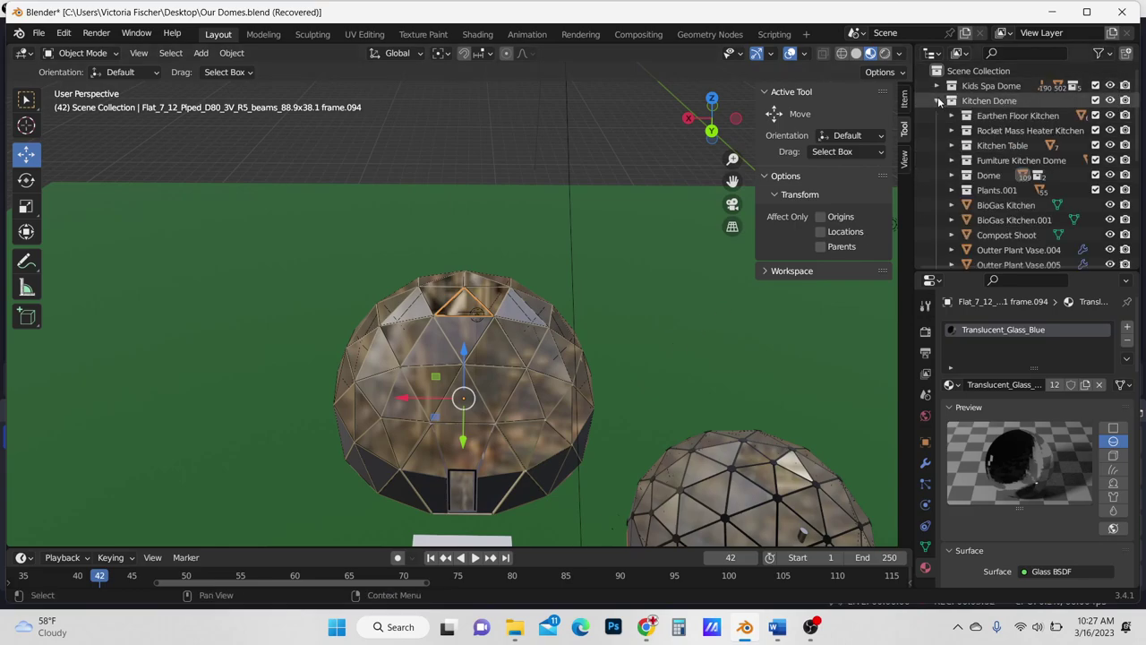
left_click(1110, 175)
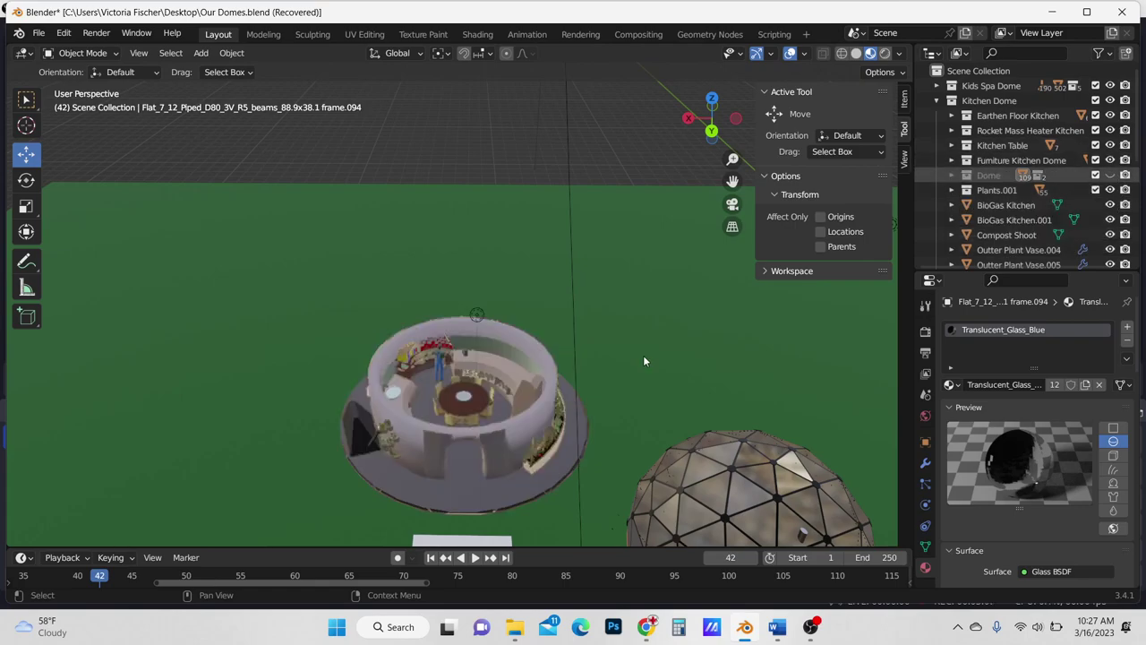
middle_click_drag(643, 354, 697, 364)
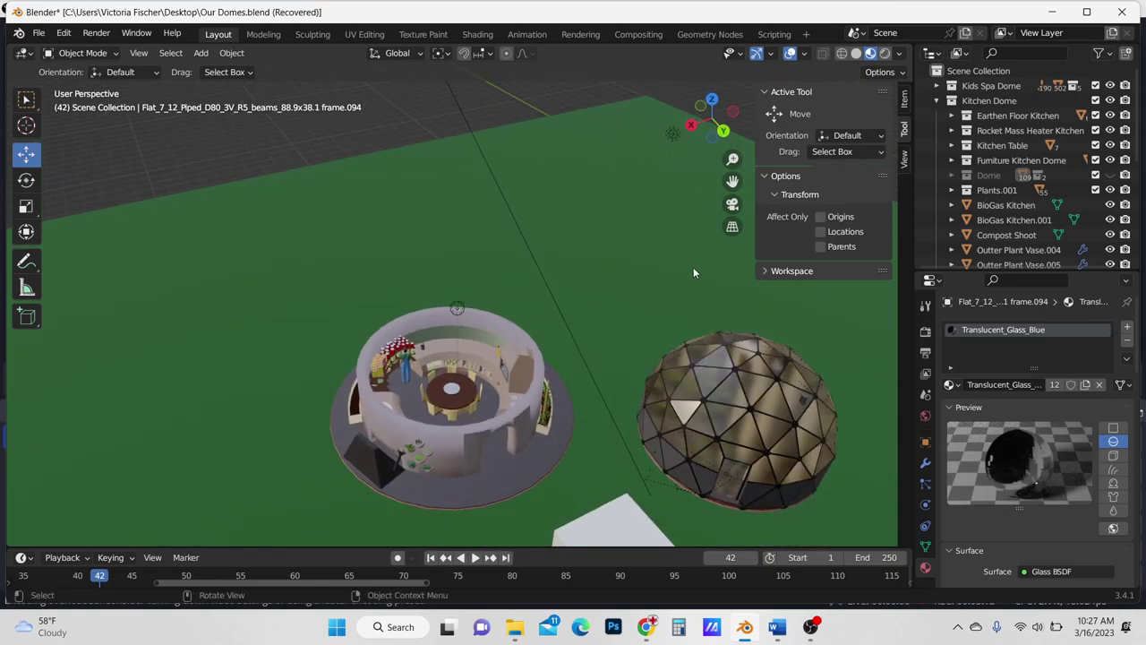
mouse_move(694, 270)
middle_mouse_down()
mouse_move(644, 275)
mouse_move(698, 257)
middle_mouse_up()
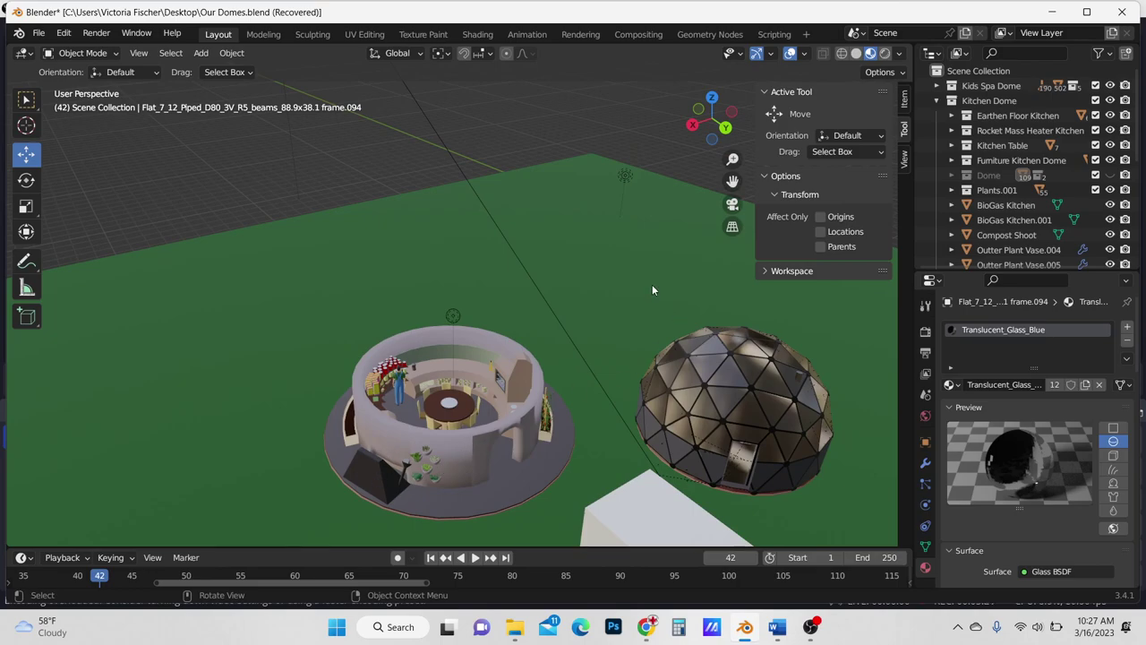
middle_click_drag(652, 284, 432, 306)
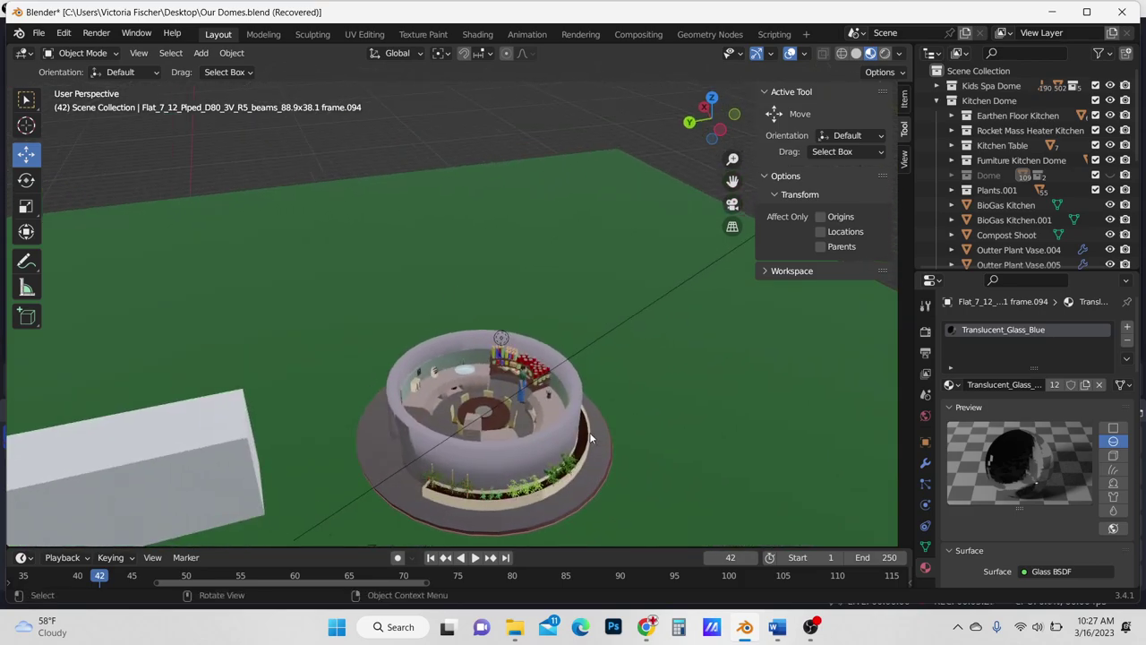
middle_click_drag(676, 412, 589, 484)
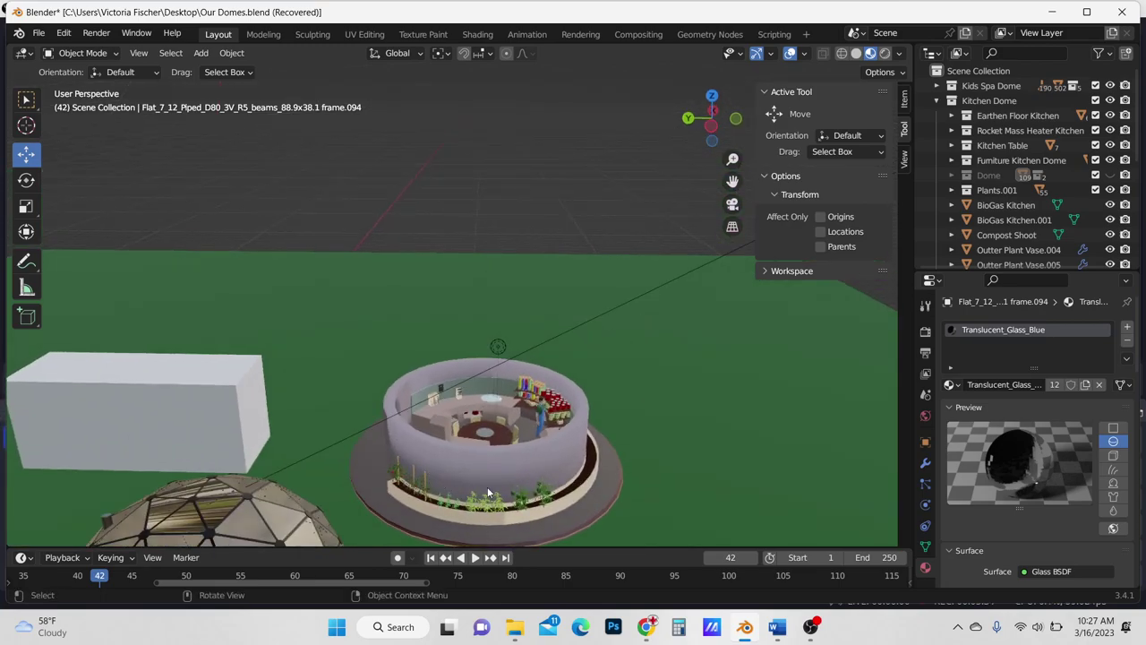
middle_click_drag(656, 457, 338, 463)
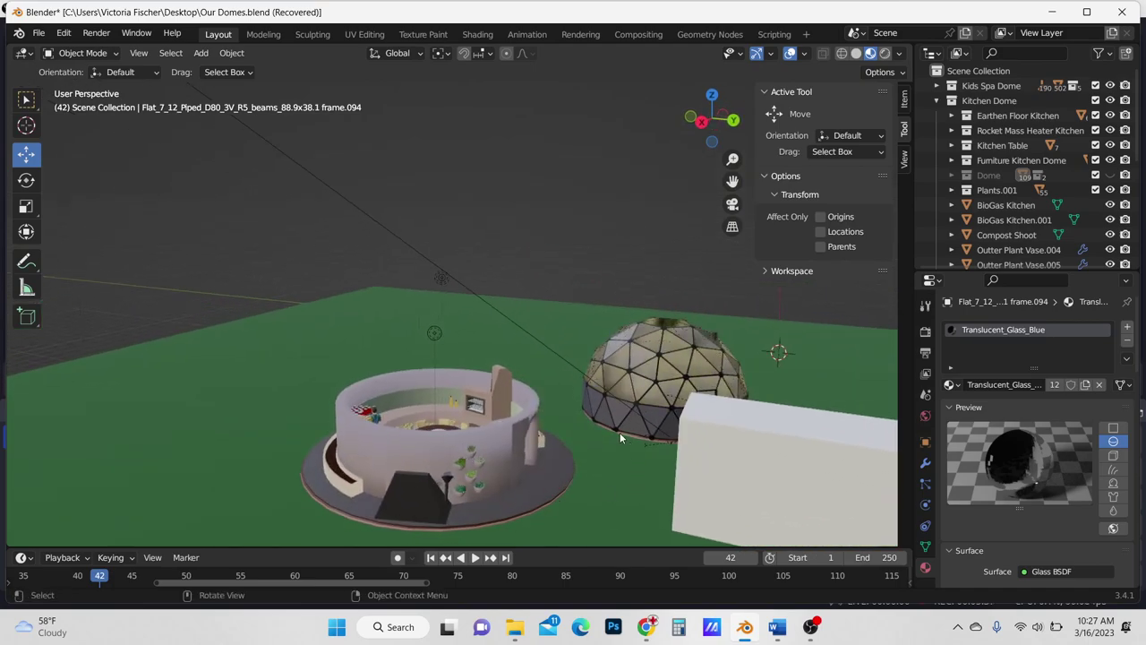
middle_click_drag(621, 437, 518, 486)
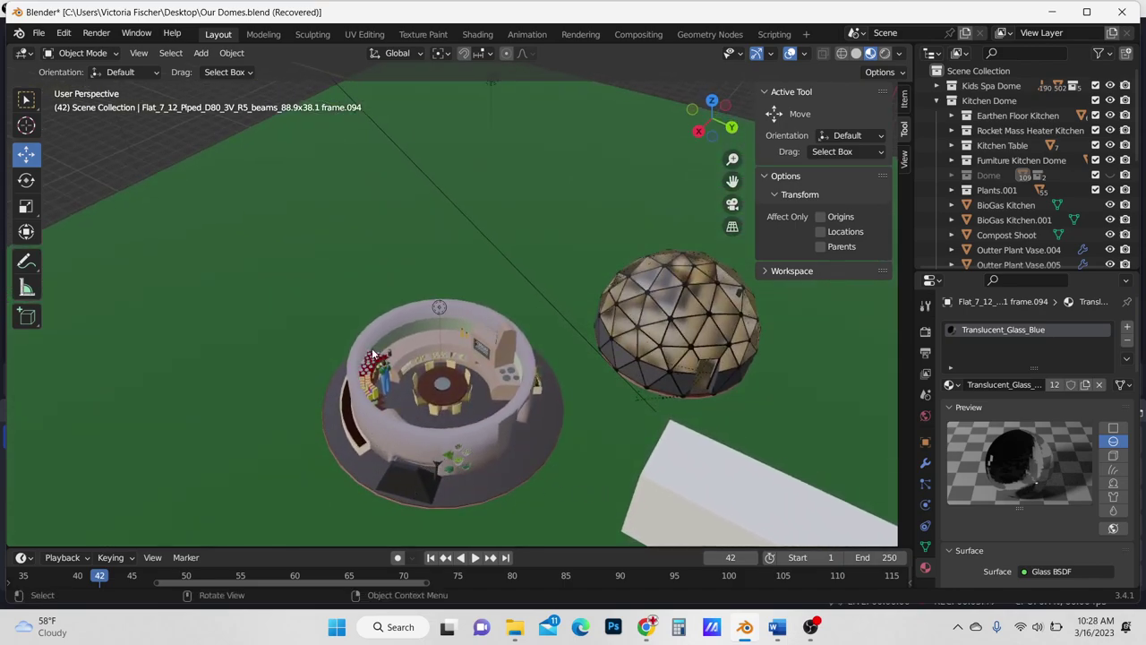
middle_click_drag(543, 249, 536, 232)
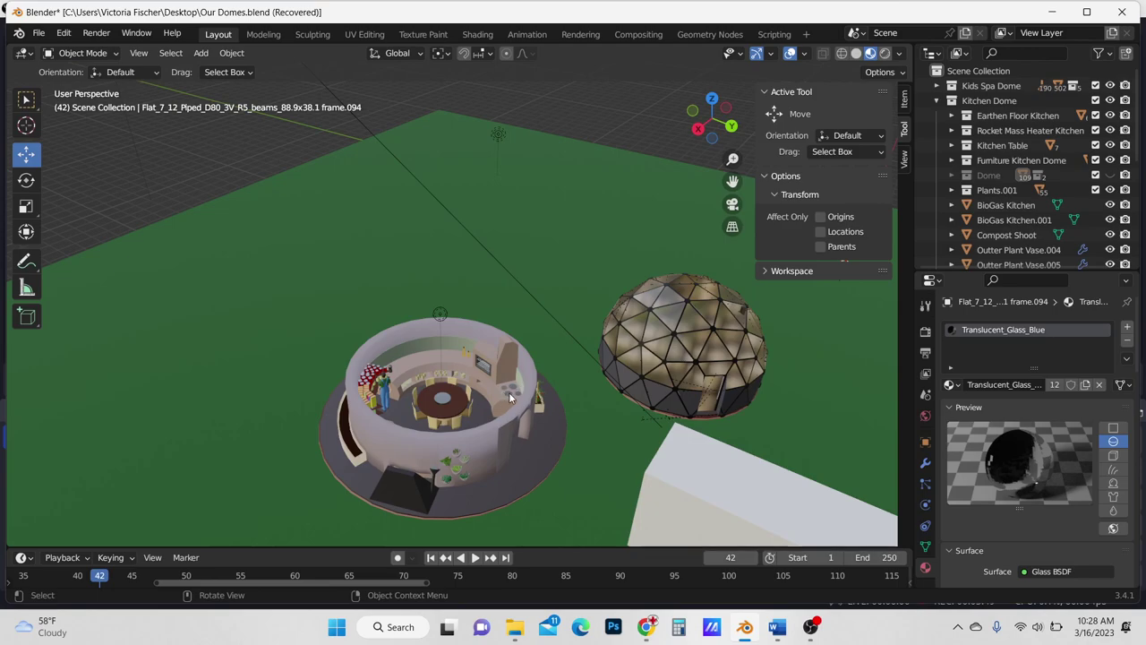
middle_click_drag(553, 314, 439, 331)
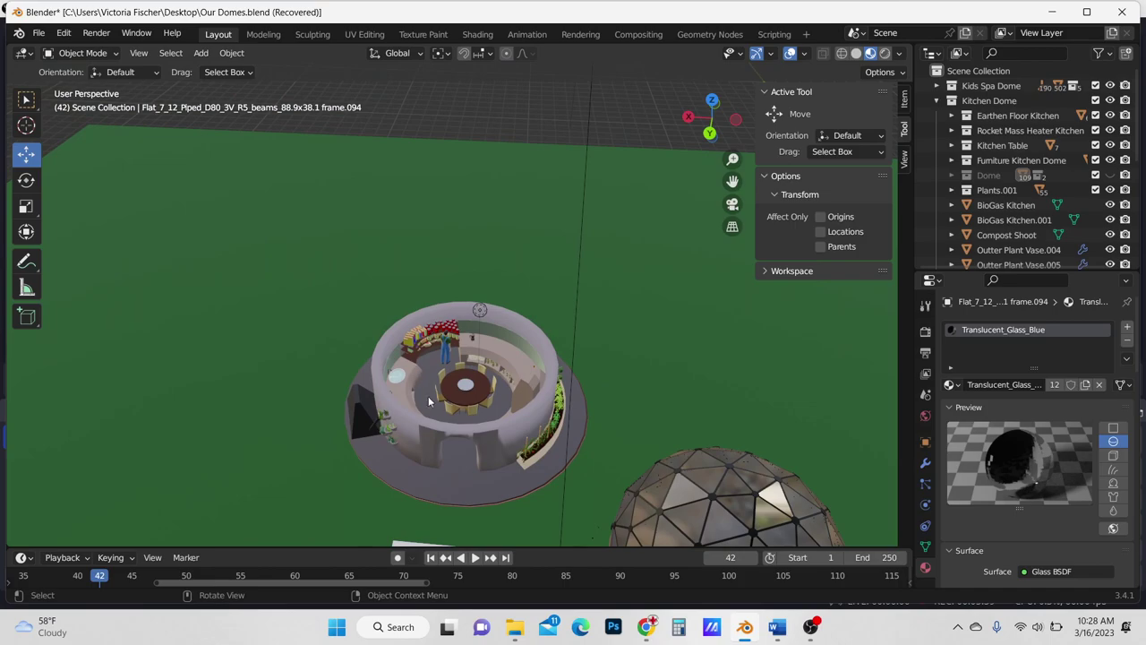
middle_click_drag(691, 332, 566, 335)
scroll(569, 338, "up", 6)
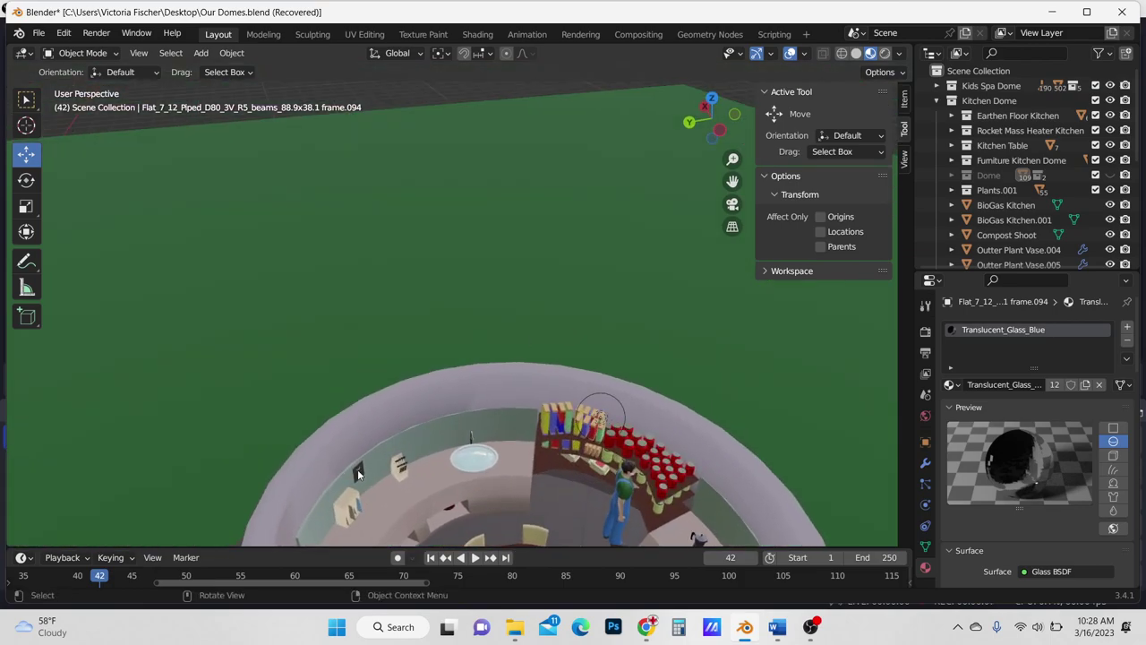
left_click(356, 476)
middle_click_drag(238, 443, 220, 484)
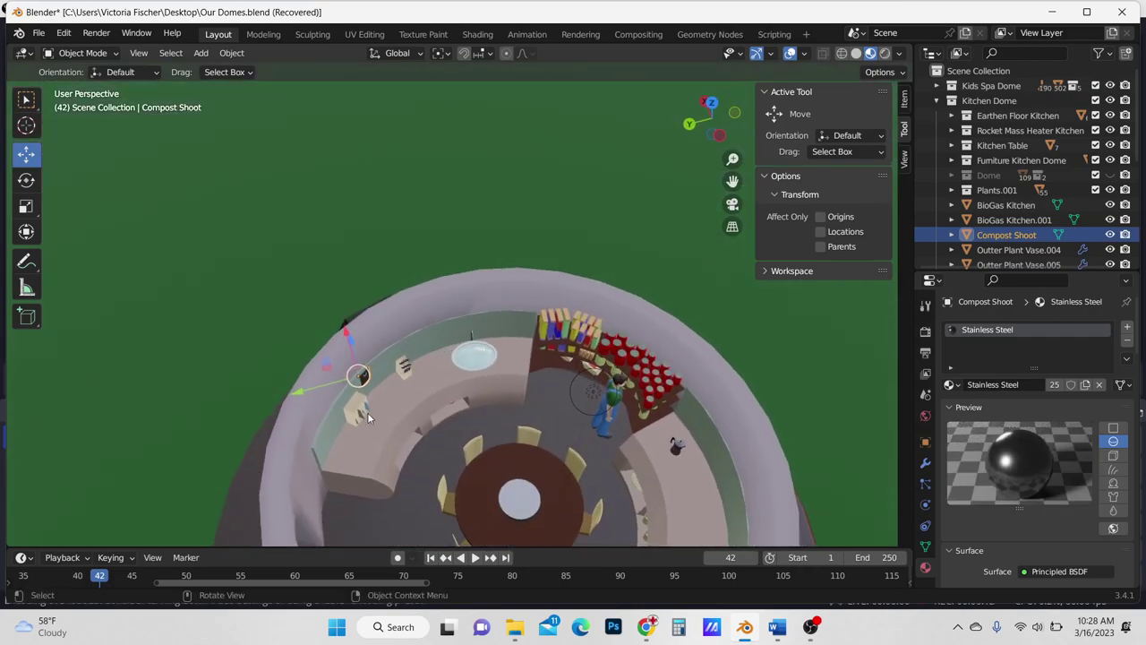
middle_click_drag(288, 343, 523, 309)
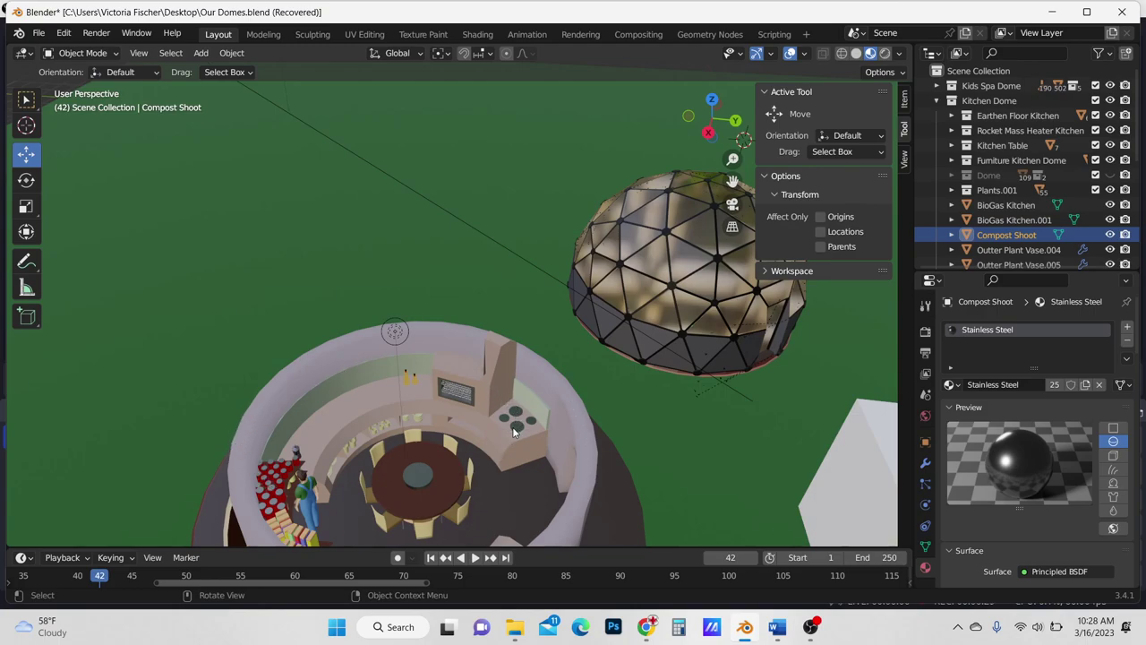
middle_click_drag(637, 439, 522, 454)
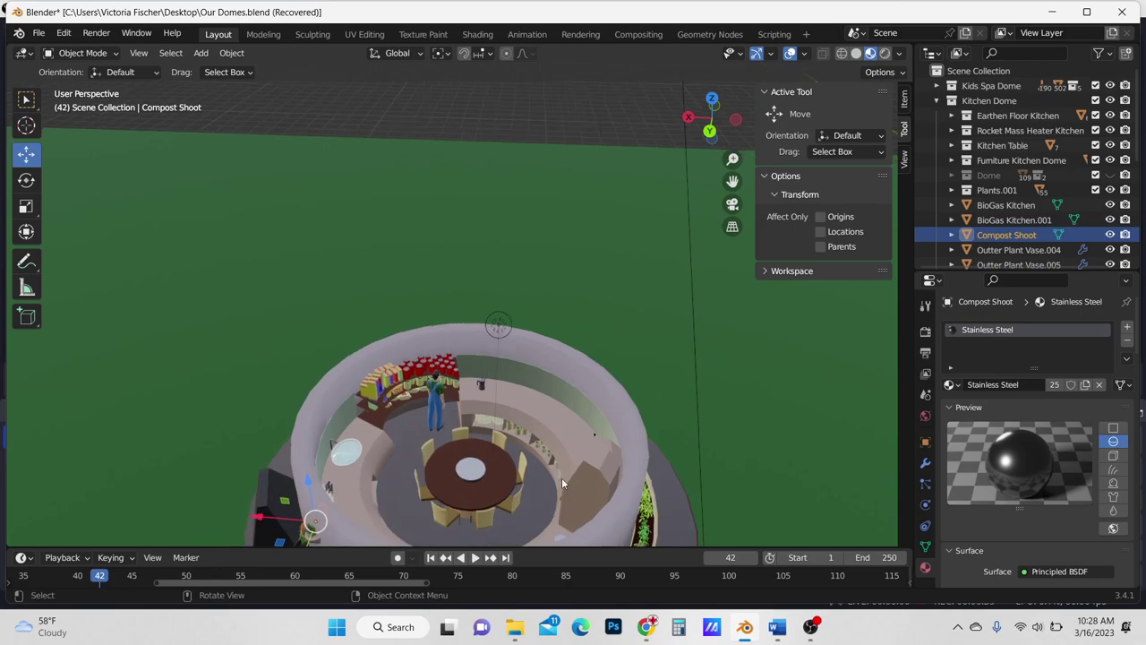
Select the cylinder on the kitchen table and raise it up off the table.
left_click(466, 473)
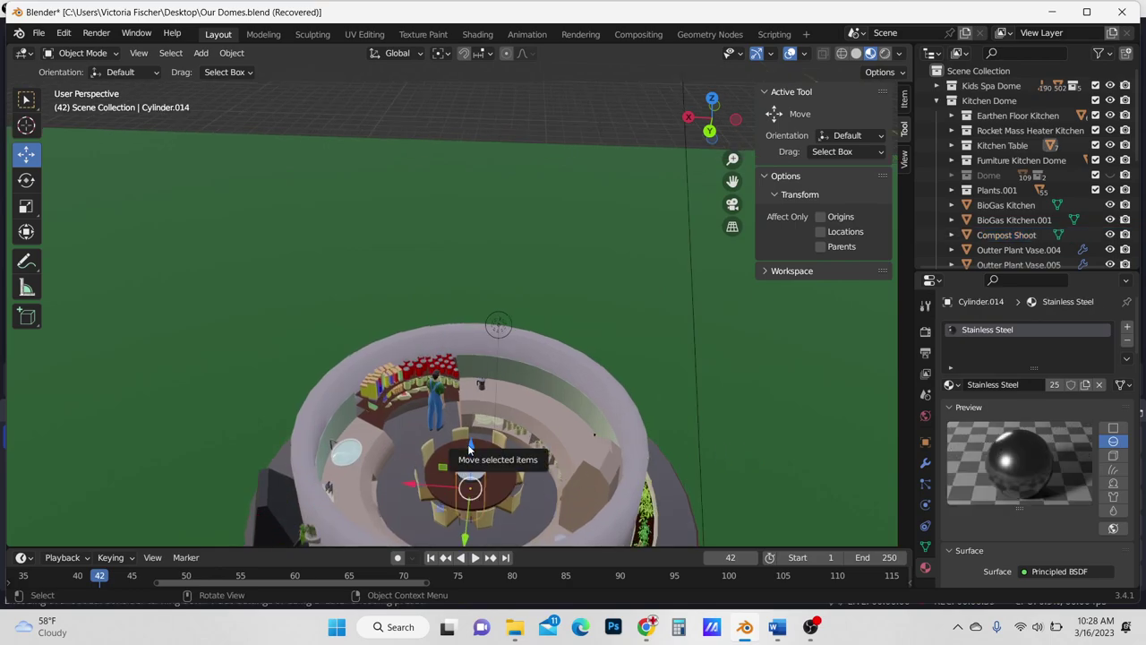
left_click_drag(471, 448, 467, 413)
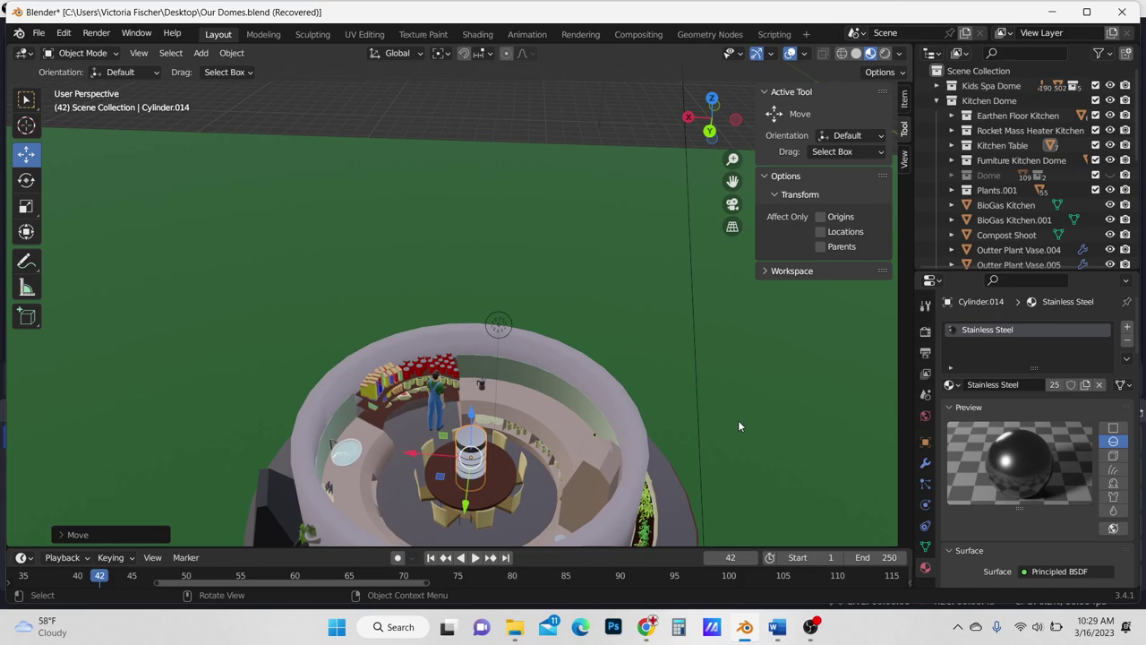
middle_click_drag(737, 420, 754, 400)
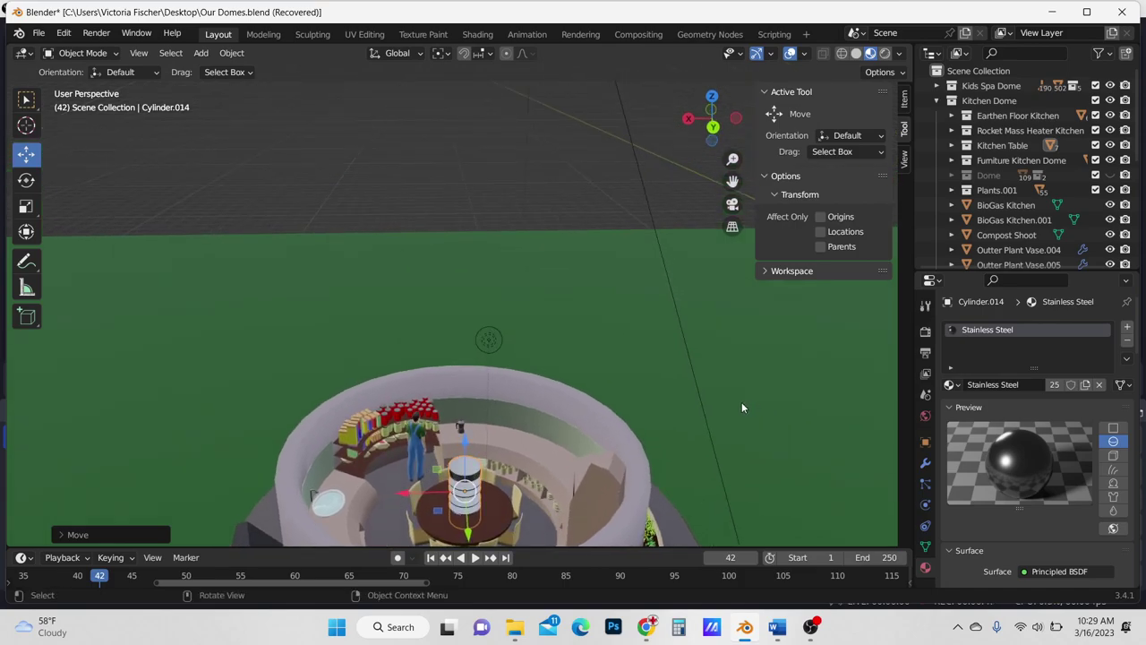
scroll(741, 407, "down", 1)
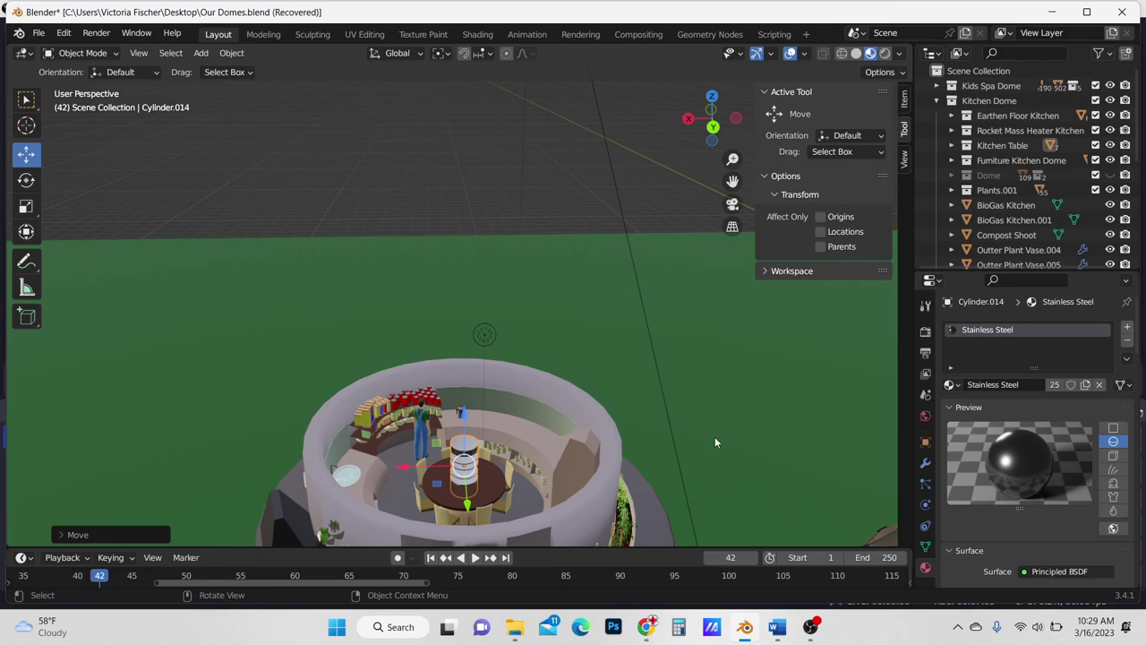
mouse_move(708, 435)
middle_mouse_down()
mouse_move(653, 410)
mouse_move(704, 436)
middle_mouse_up()
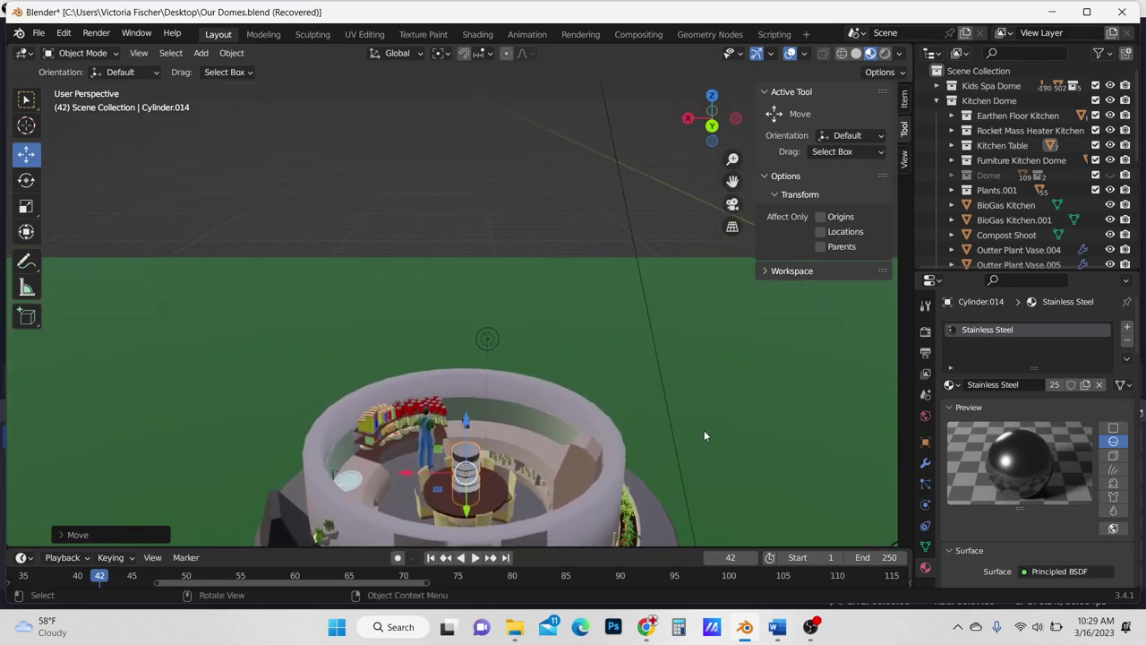
Lower the cylinder back toward the table and bring the geodesic dome into view.
left_click_drag(467, 424, 464, 466)
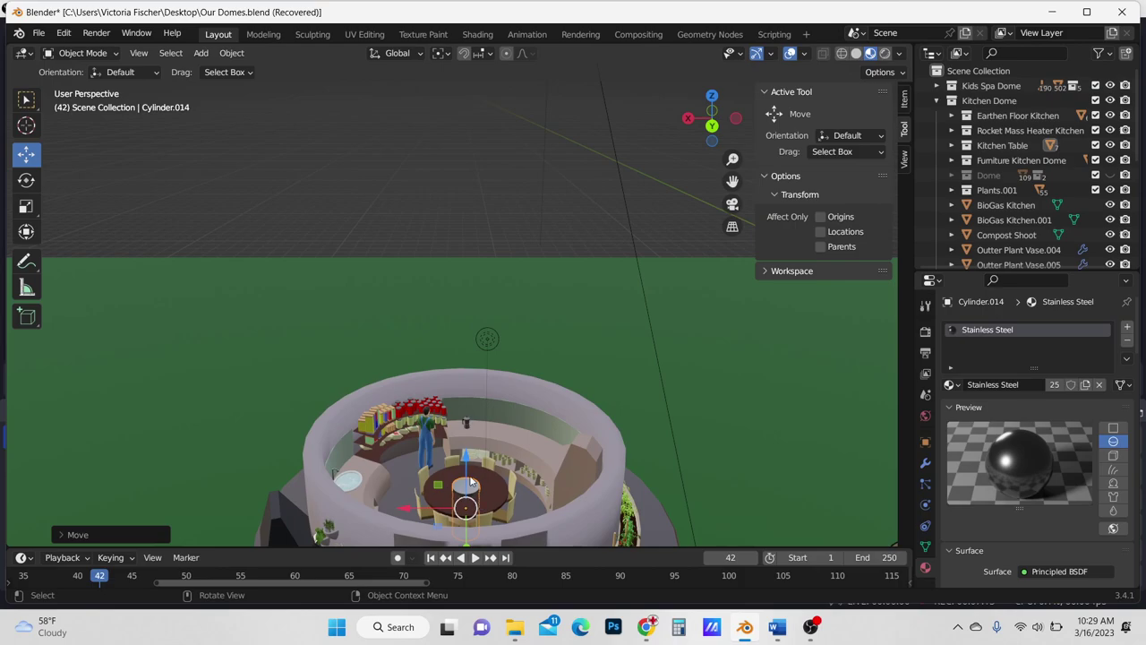
middle_click_drag(773, 462, 648, 395)
middle_click_drag(621, 332, 665, 385)
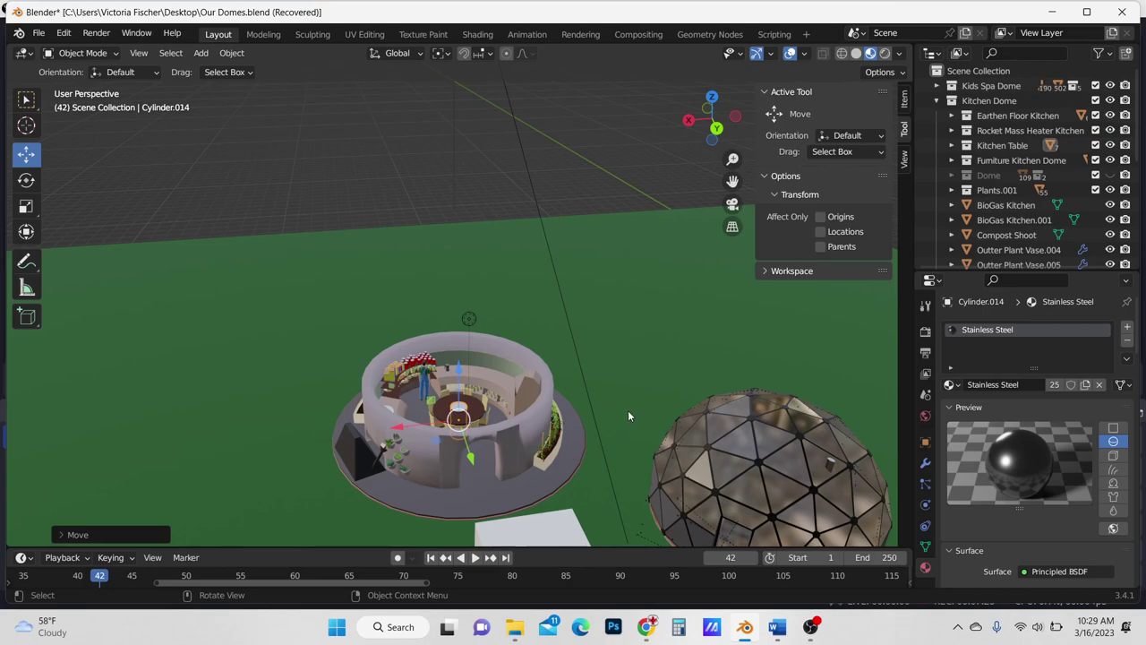
scroll(625, 407, "down", 1)
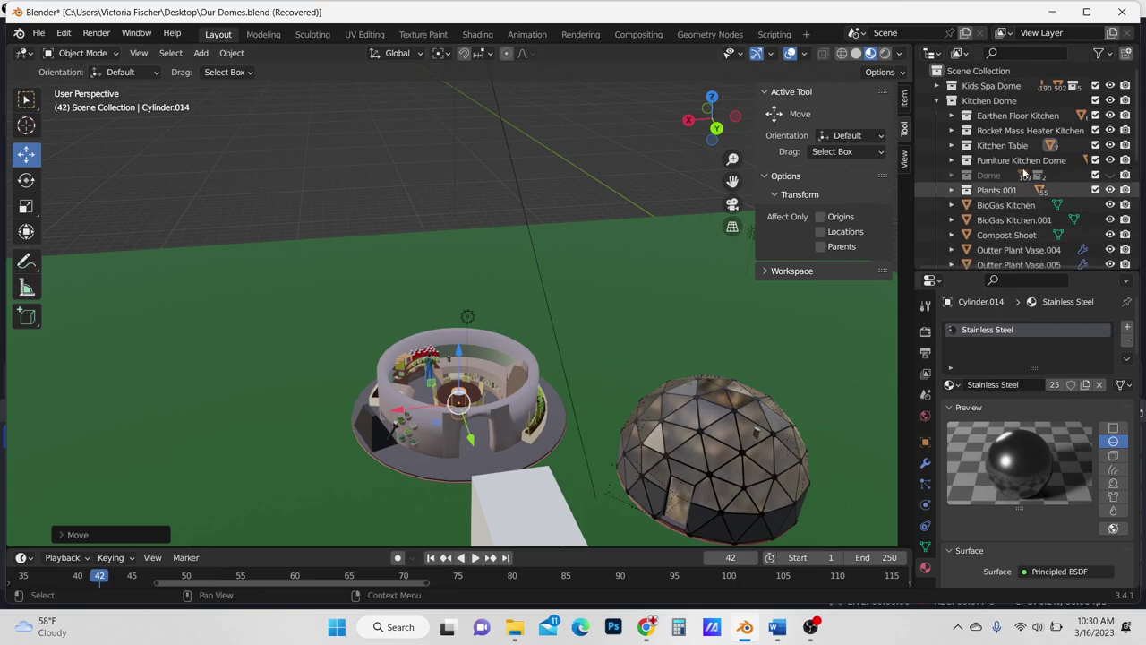
left_click(1109, 175)
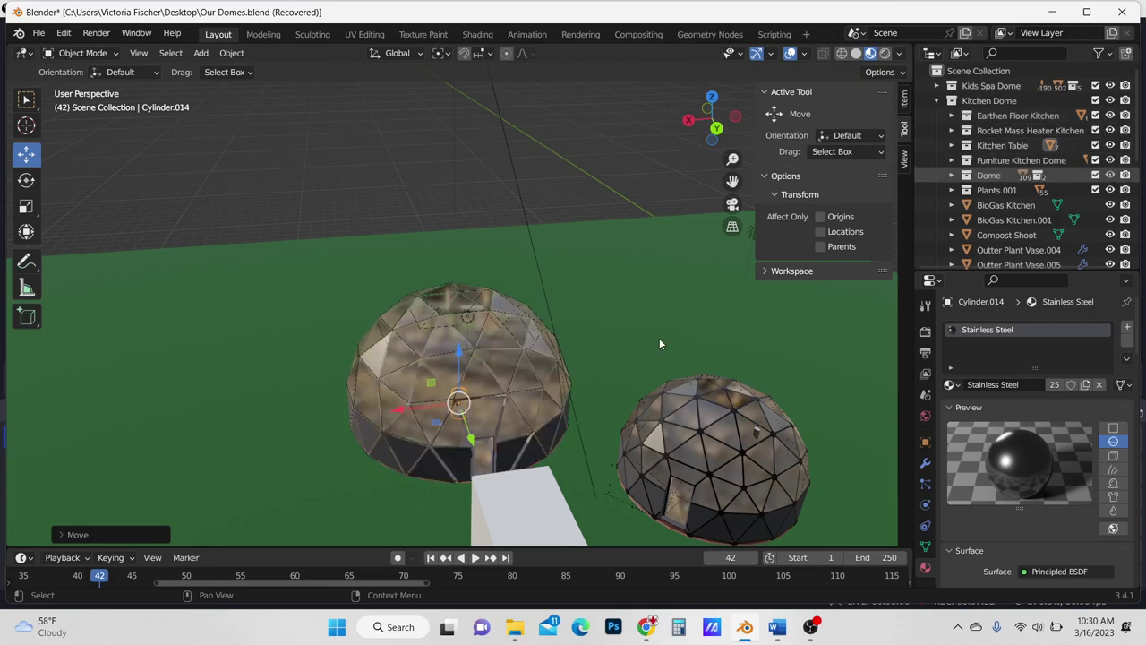
middle_click_drag(659, 340, 727, 436)
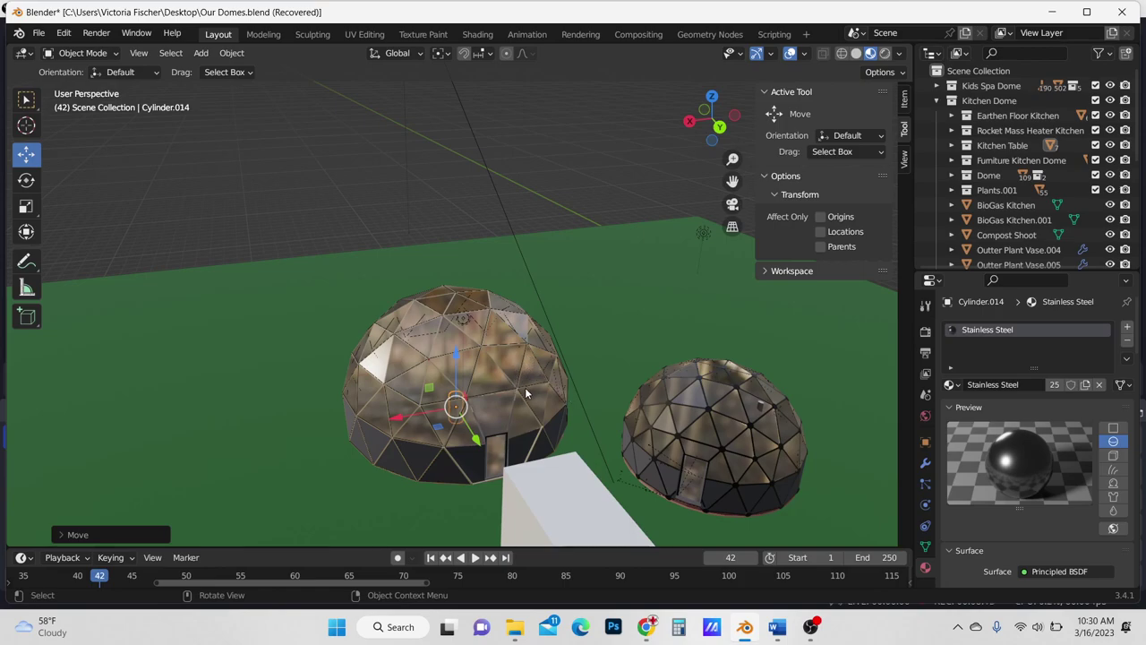
middle_click_drag(633, 343, 606, 348)
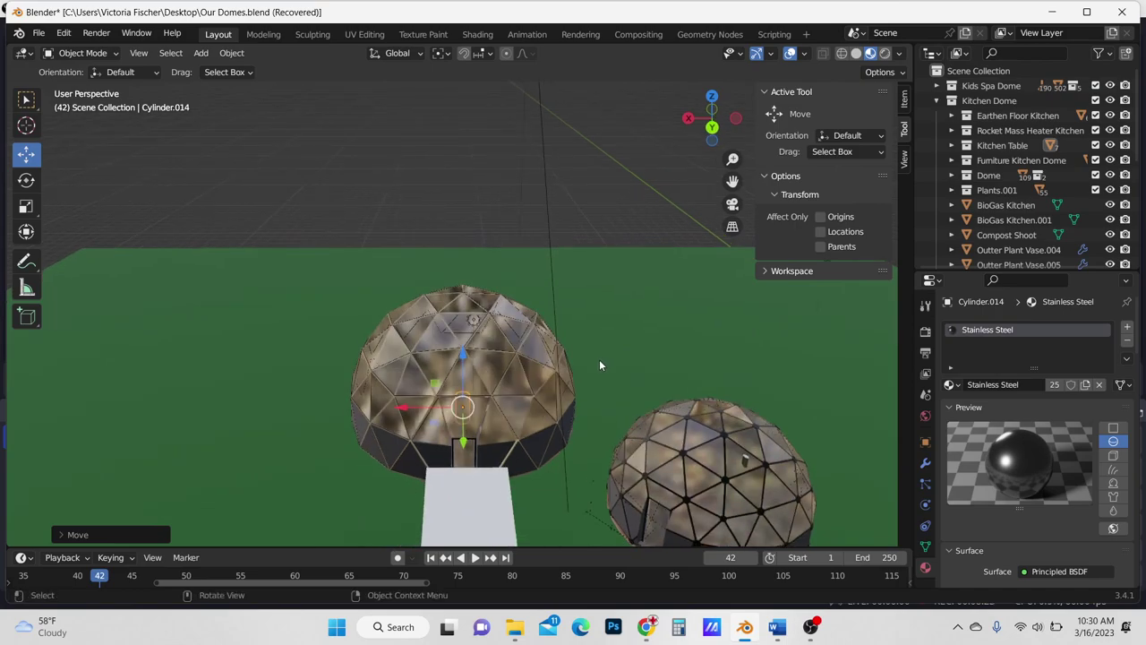
middle_click_drag(725, 353, 673, 353)
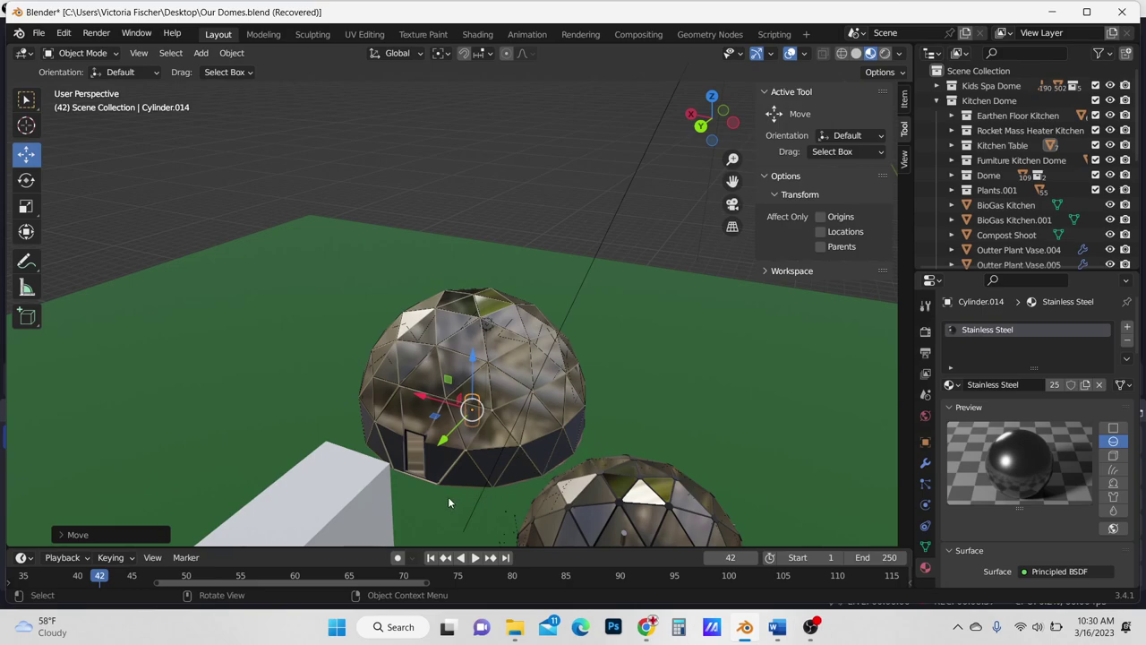
scroll(448, 496, "down", 4)
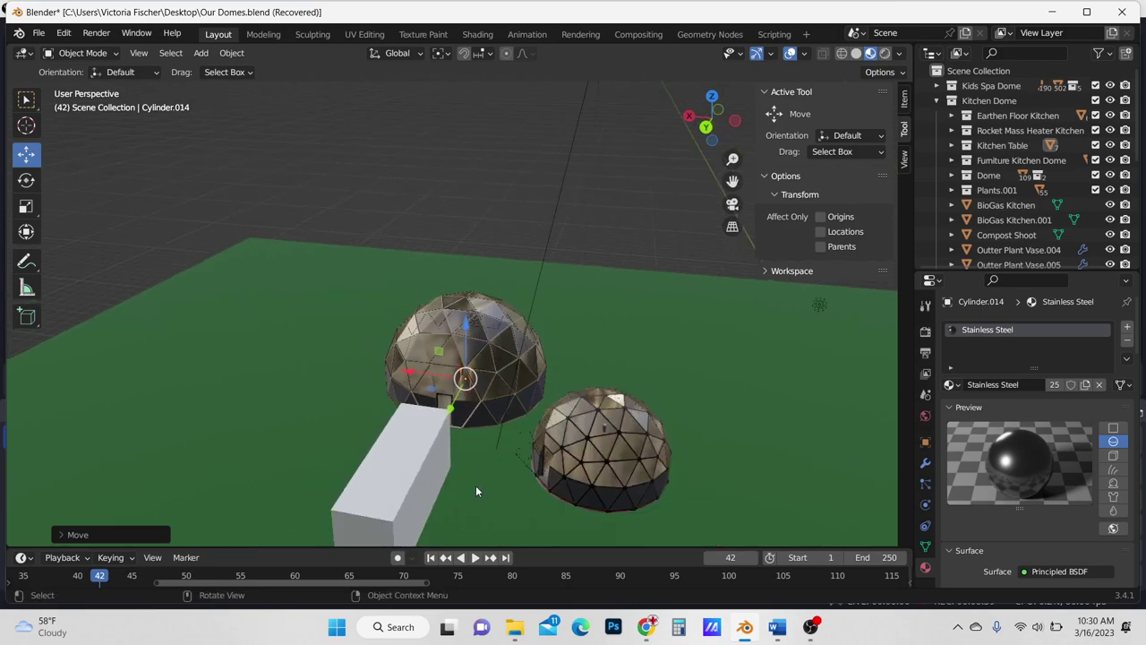
middle_click_drag(475, 485, 564, 460)
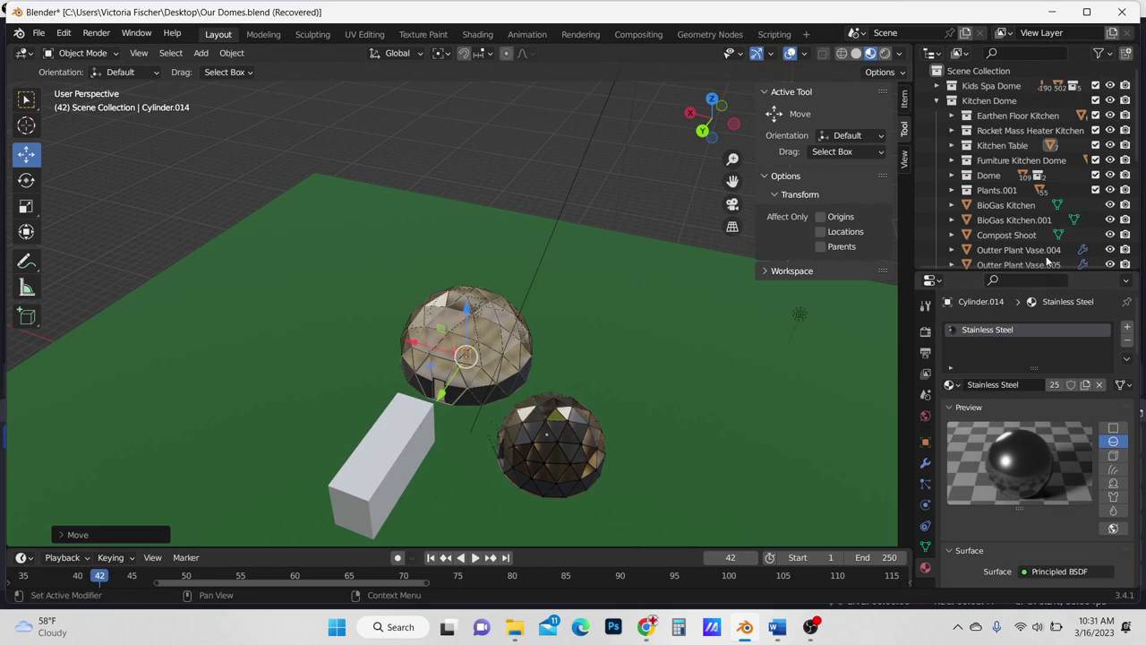
Collapse Kitchen Dome and unhide the Box shelter, viewing it beside the two domes.
left_click(937, 100)
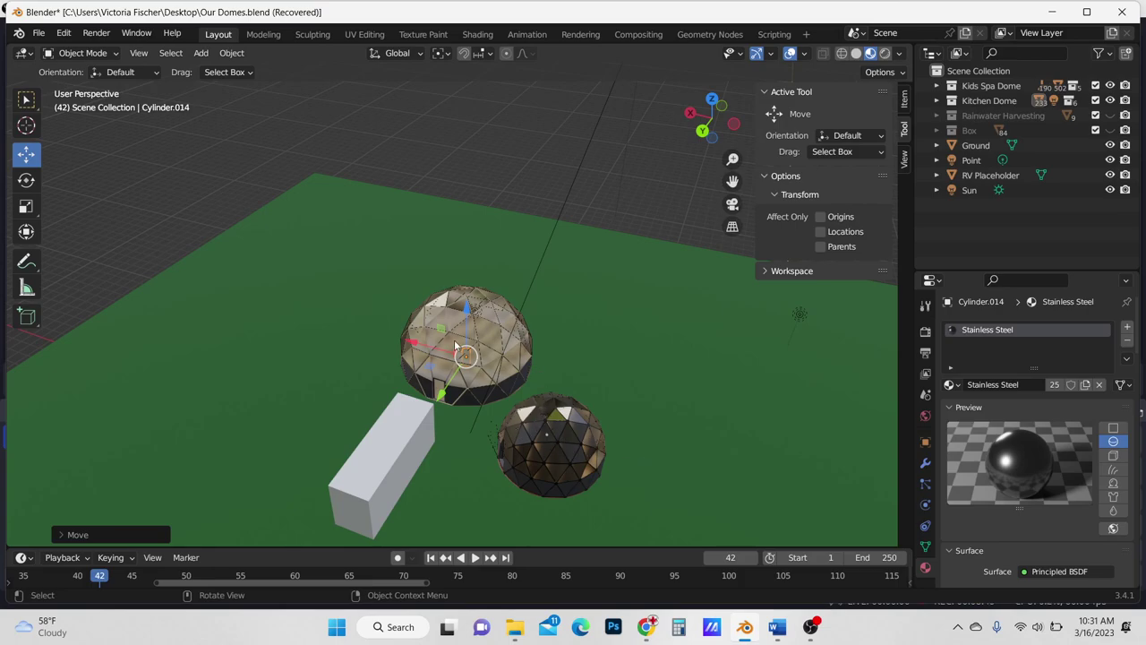
left_click(1111, 131)
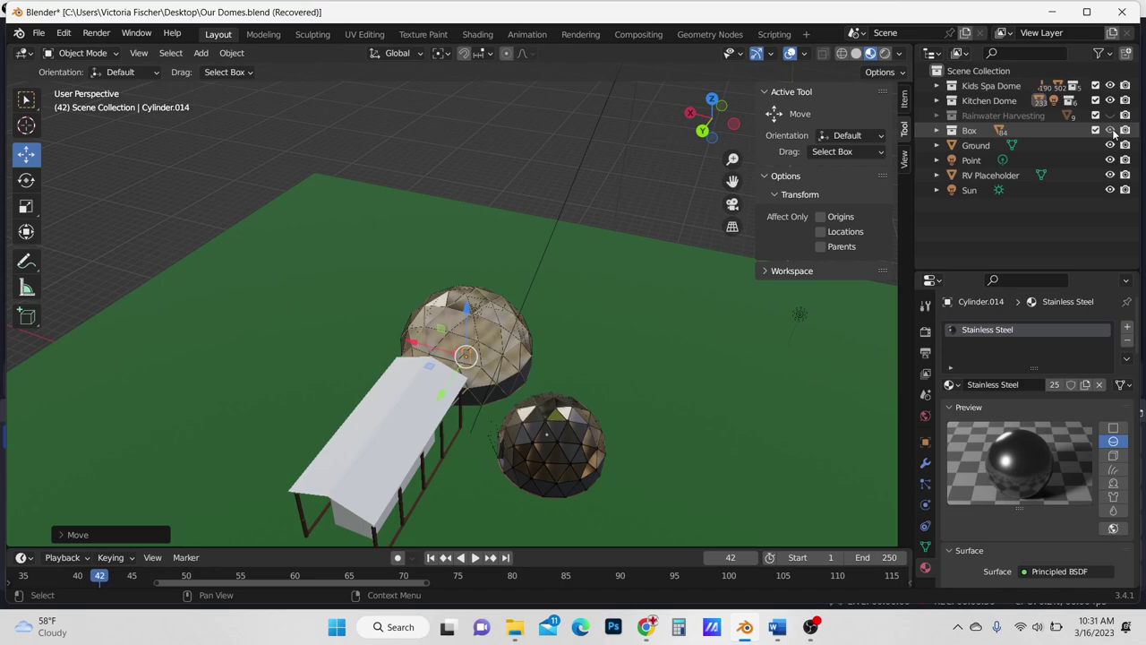
middle_click_drag(621, 419, 479, 444)
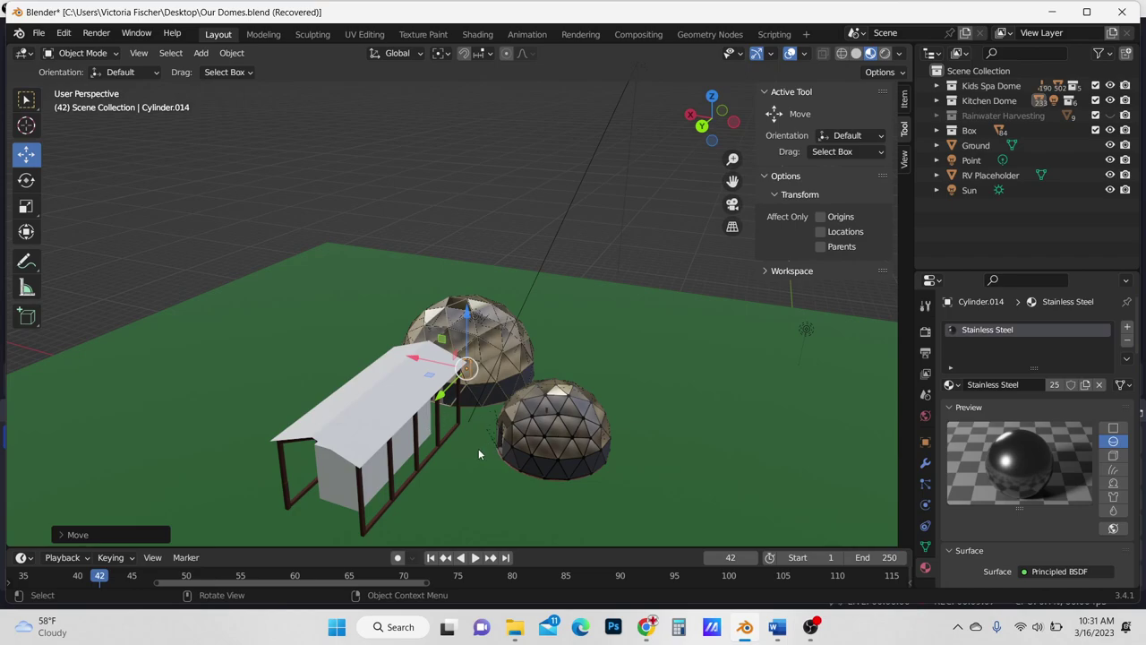
middle_click_drag(471, 455, 467, 392)
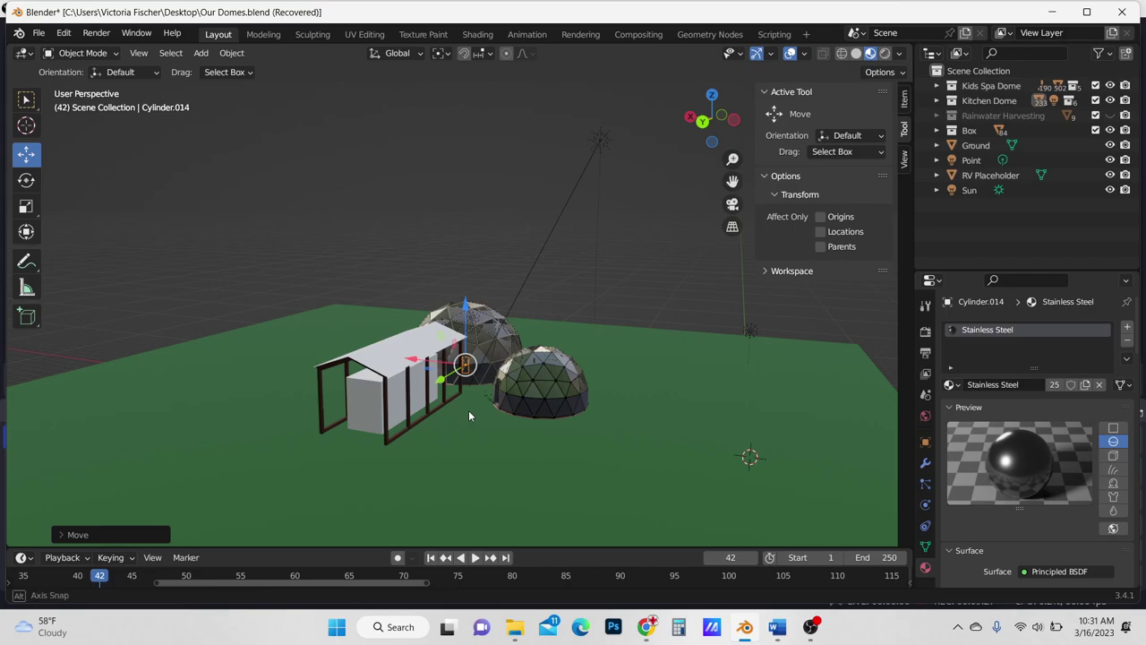
middle_click_drag(468, 410, 505, 450)
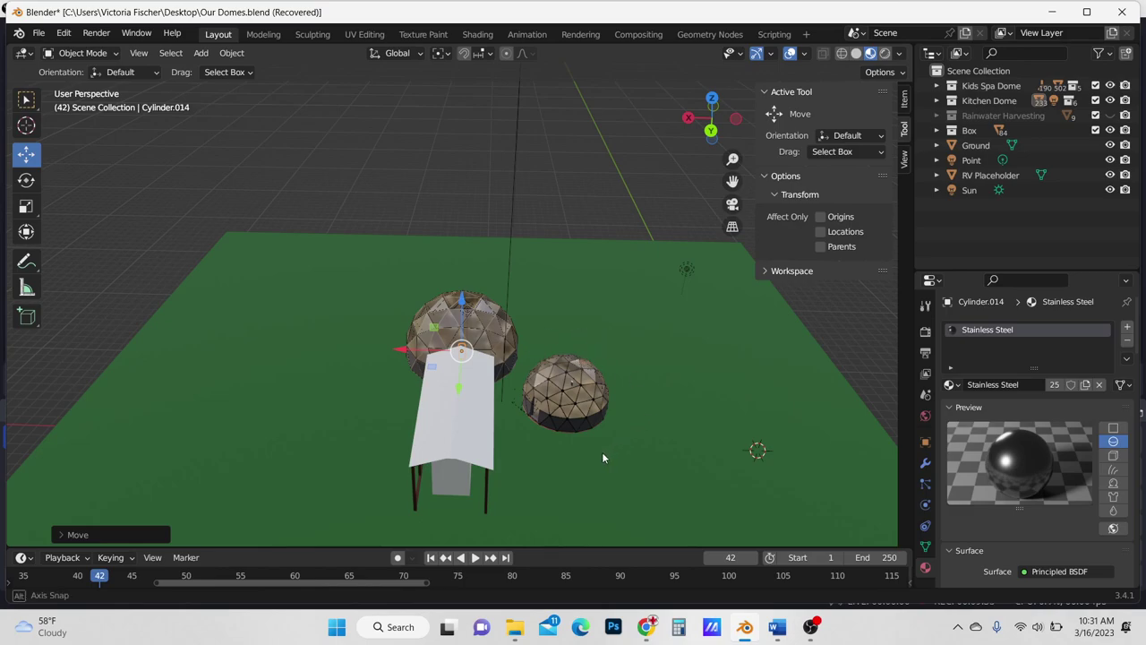
mouse_move(602, 452)
middle_mouse_down()
mouse_move(527, 408)
mouse_move(575, 430)
mouse_move(579, 452)
mouse_move(604, 454)
middle_mouse_up()
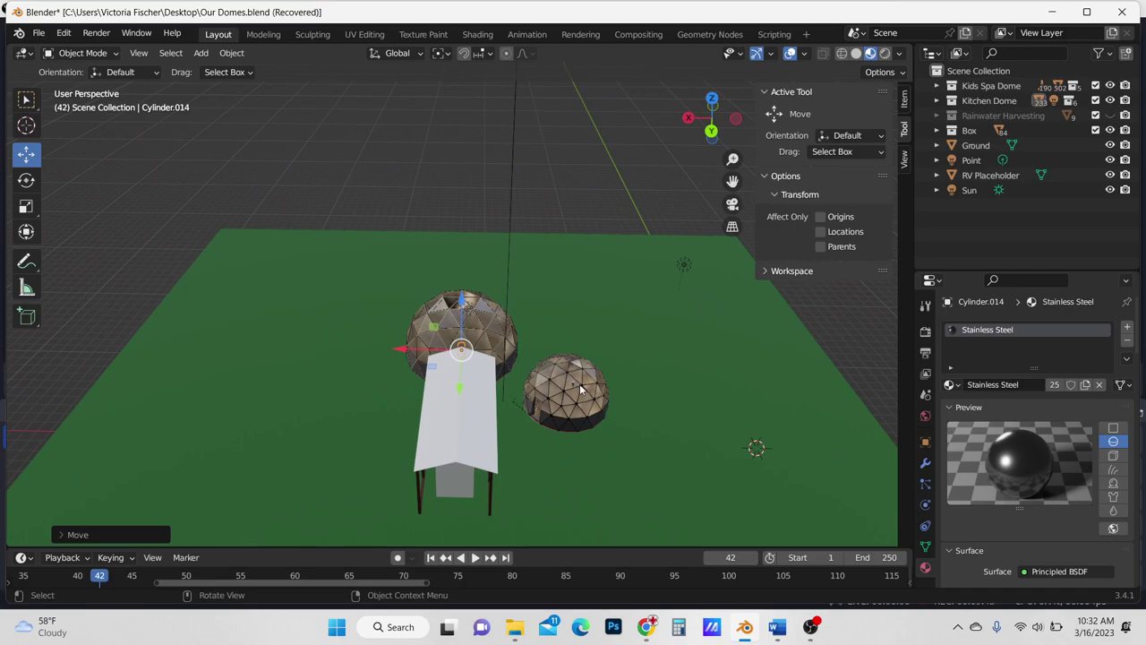
middle_click_drag(603, 423, 580, 455)
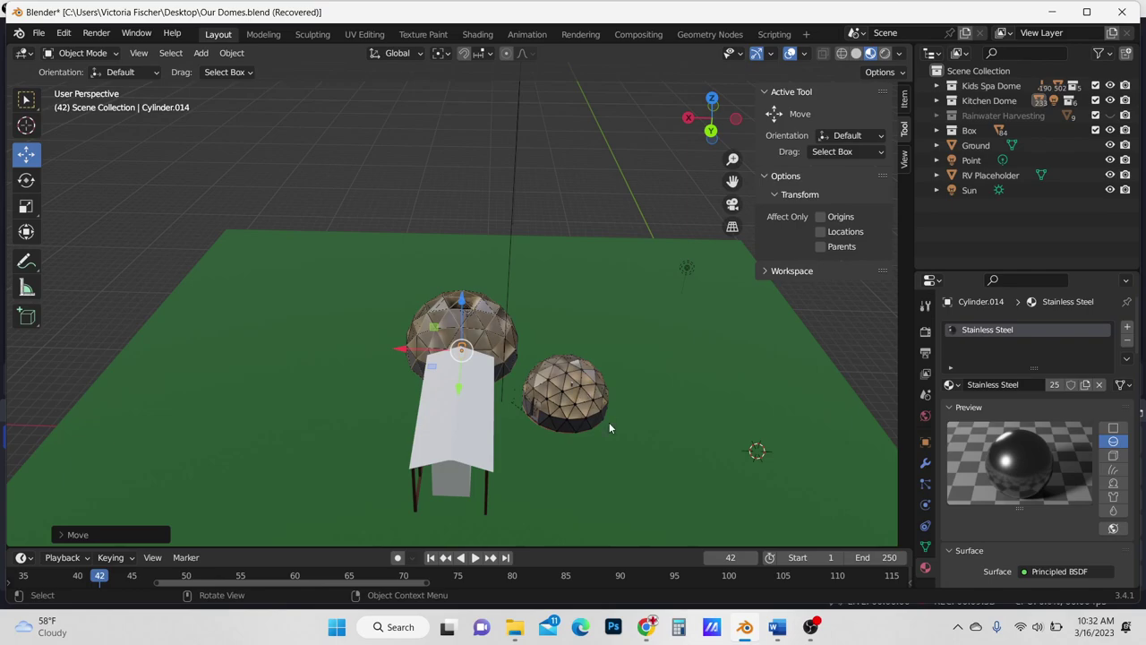
middle_click_drag(636, 426, 578, 397)
middle_click_drag(635, 437, 570, 393)
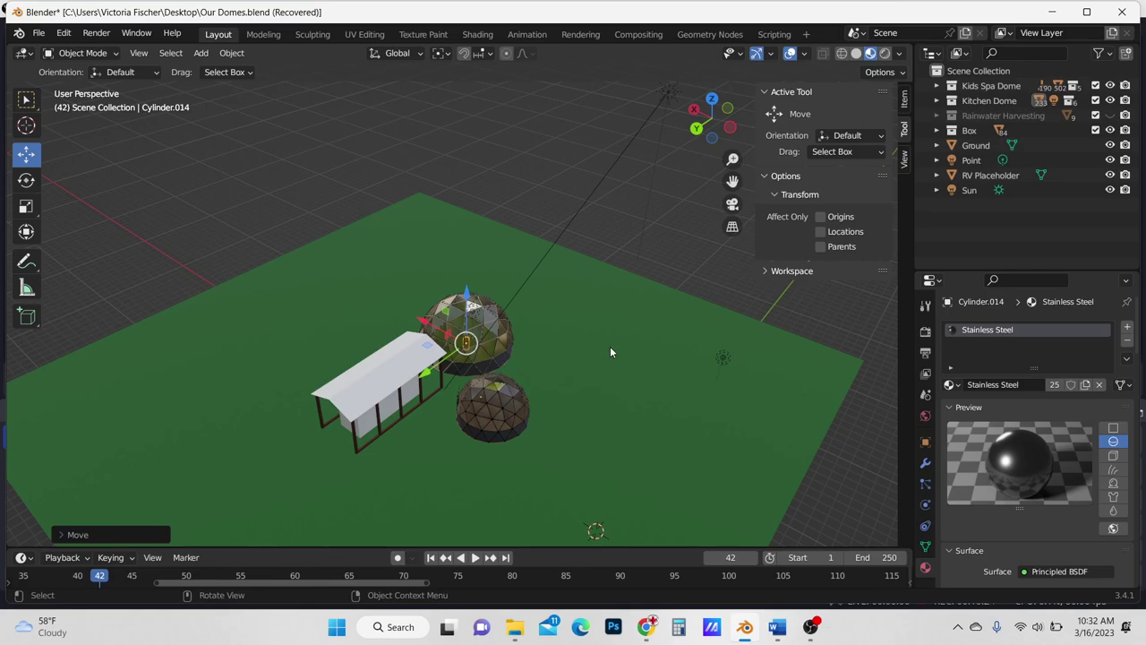
mouse_move(610, 345)
middle_mouse_down()
mouse_move(526, 342)
mouse_move(568, 361)
mouse_move(614, 354)
middle_mouse_up()
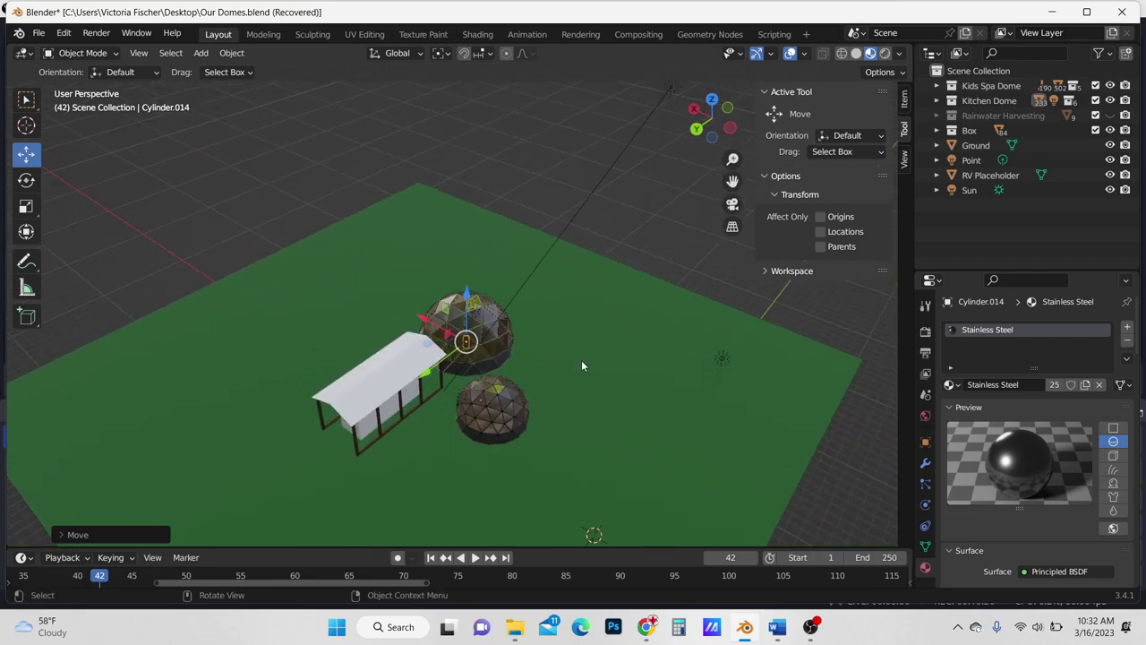
middle_click_drag(502, 495, 466, 497)
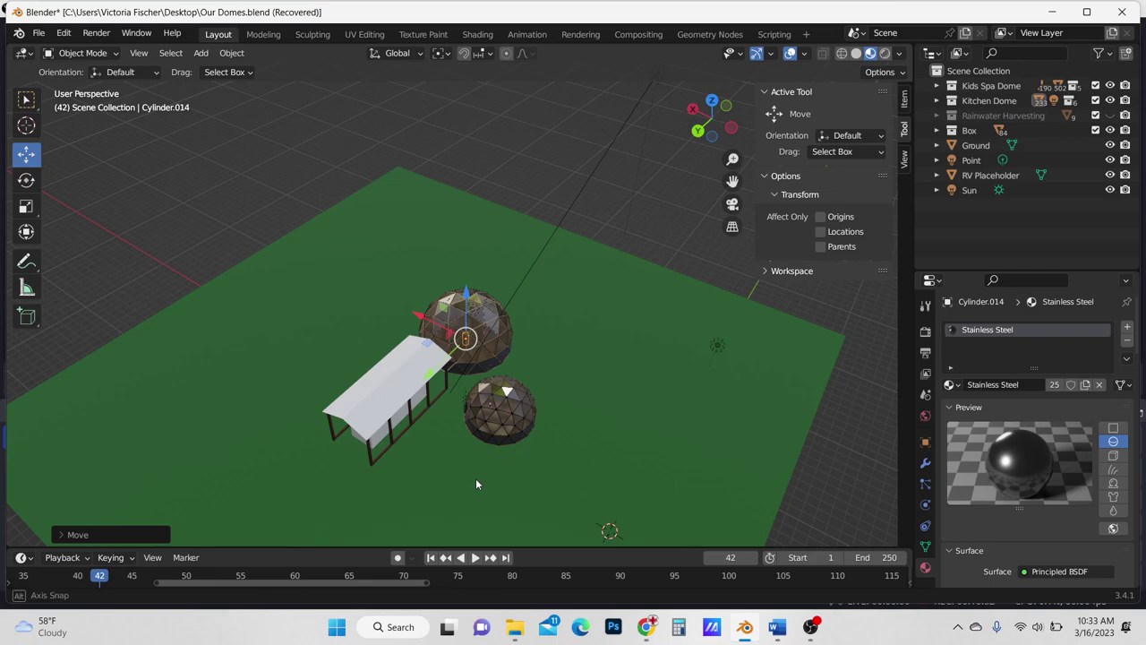
middle_click_drag(476, 480, 438, 463)
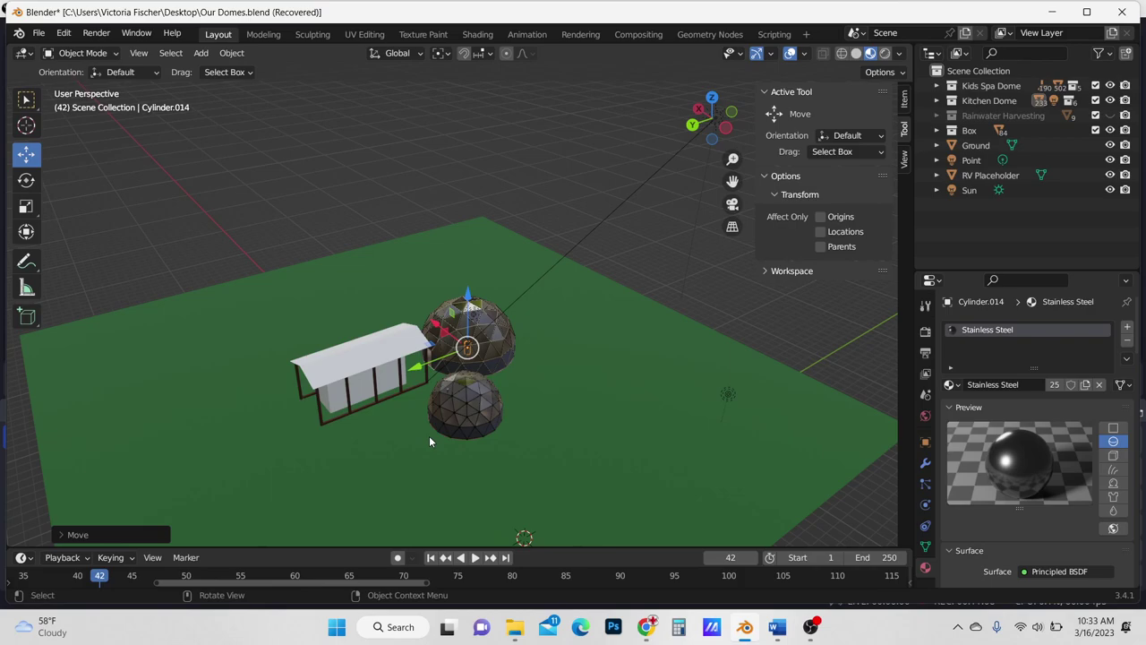
middle_click_drag(385, 441, 413, 445)
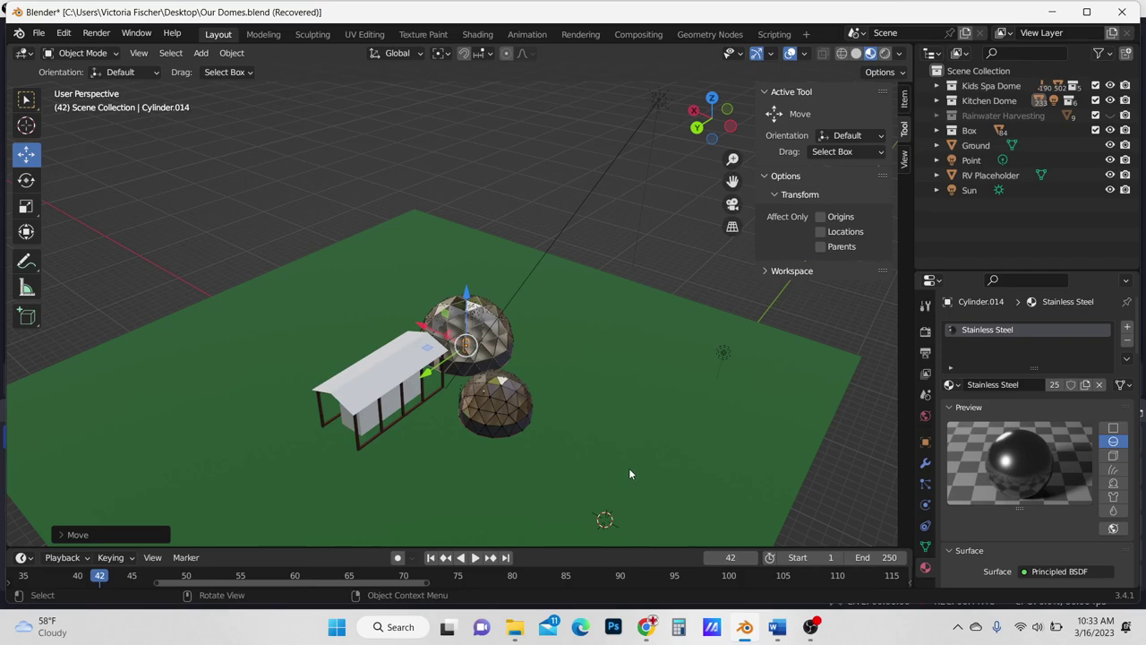
mouse_move(492, 467)
middle_mouse_down()
mouse_move(524, 468)
mouse_move(403, 466)
mouse_move(499, 462)
middle_mouse_up()
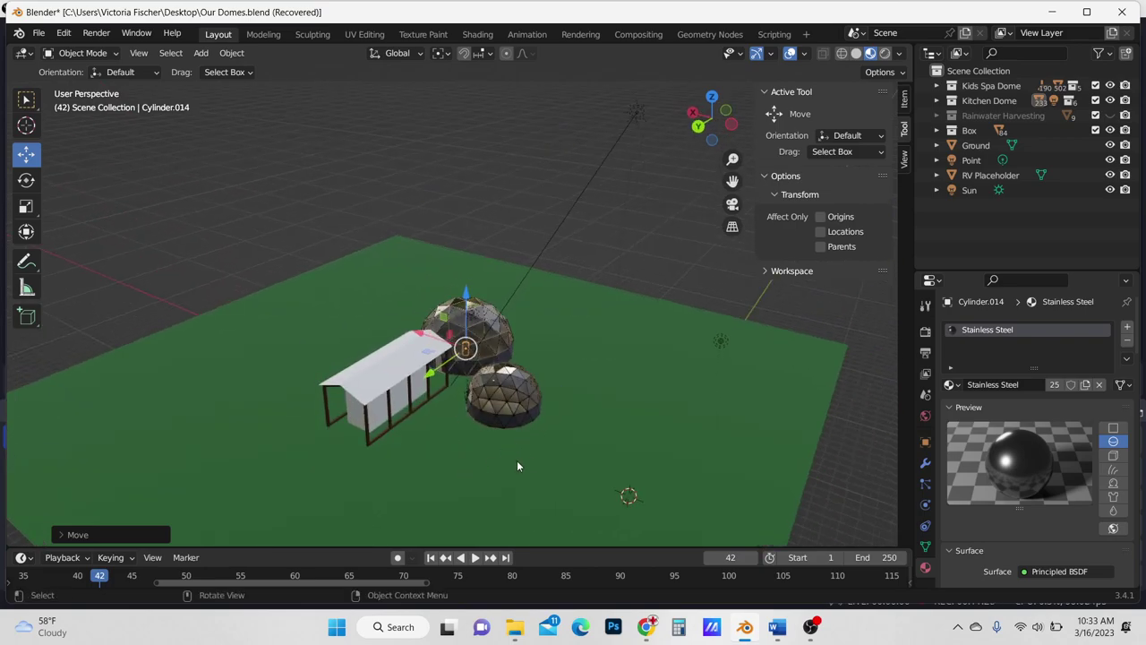
middle_click_drag(516, 465, 500, 481)
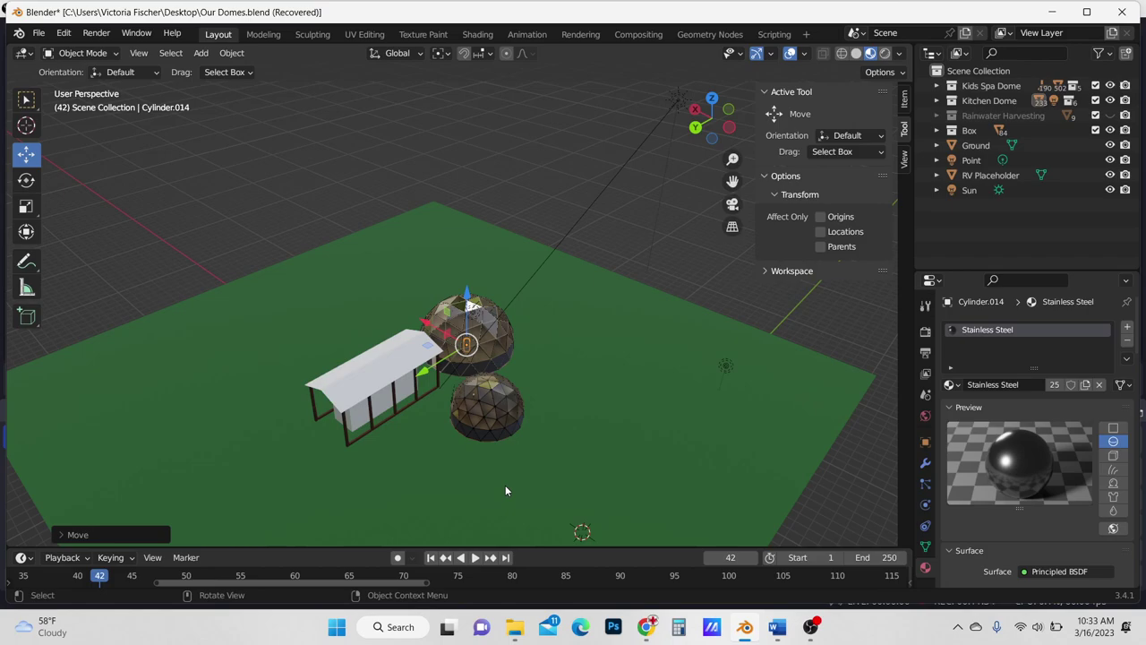
mouse_move(553, 478)
middle_mouse_down()
mouse_move(573, 473)
mouse_move(453, 476)
mouse_move(612, 471)
mouse_move(584, 461)
mouse_move(587, 452)
mouse_move(542, 458)
middle_mouse_up()
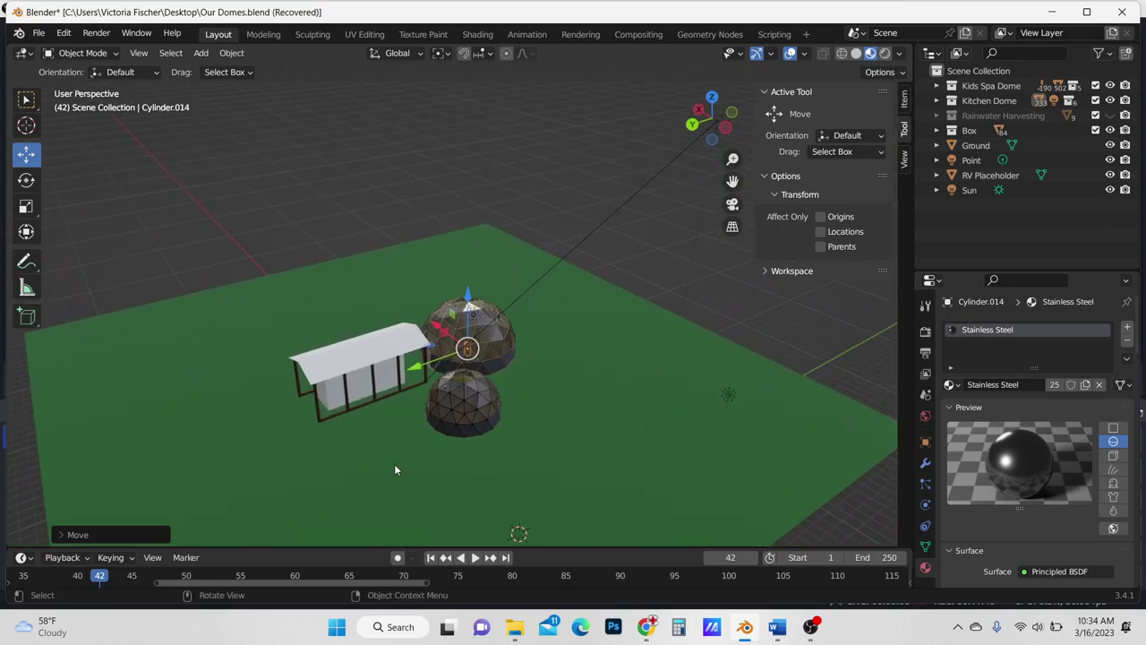
scroll(395, 469, "down", 1)
middle_click_drag(332, 455, 429, 473)
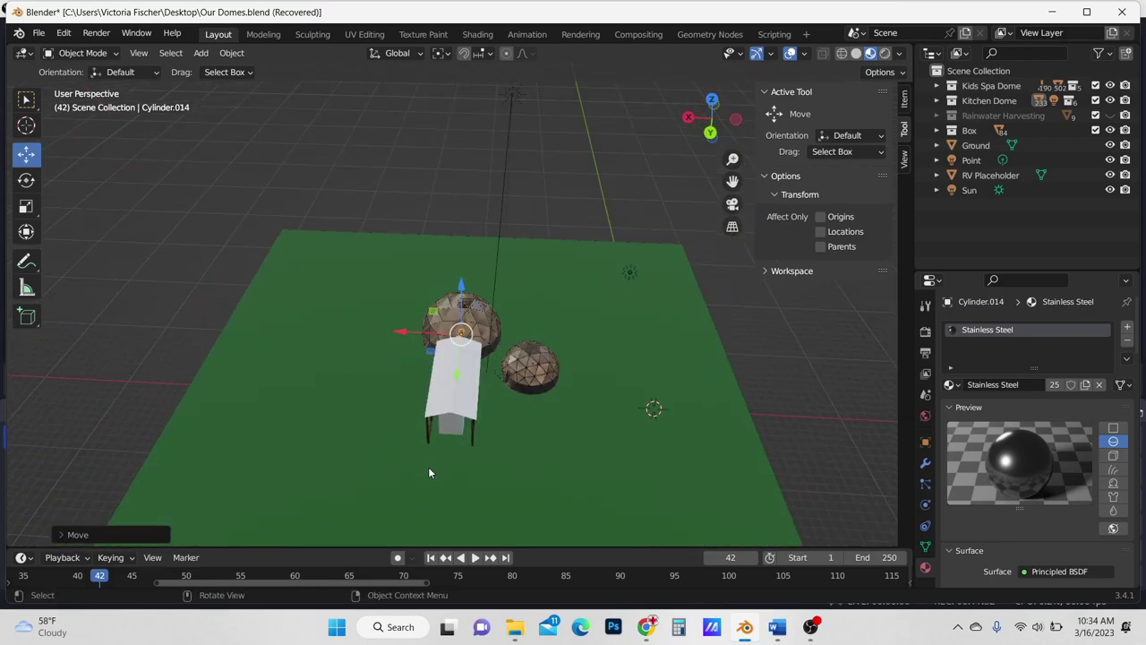
middle_click_drag(545, 486, 485, 500)
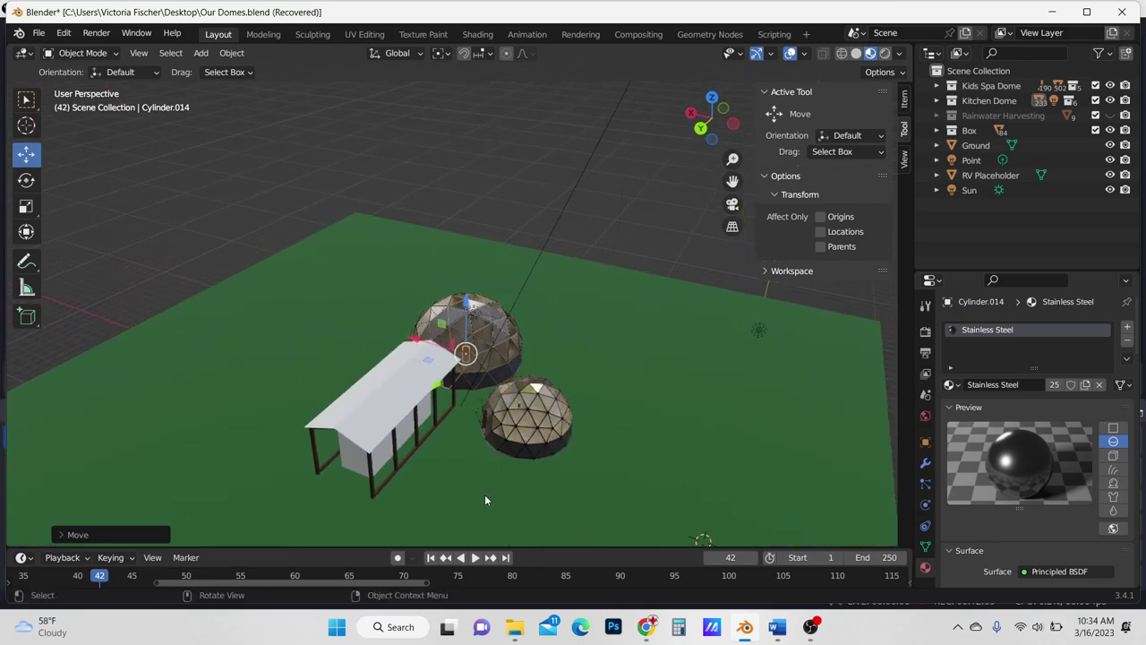
scroll(484, 498, "up", 1)
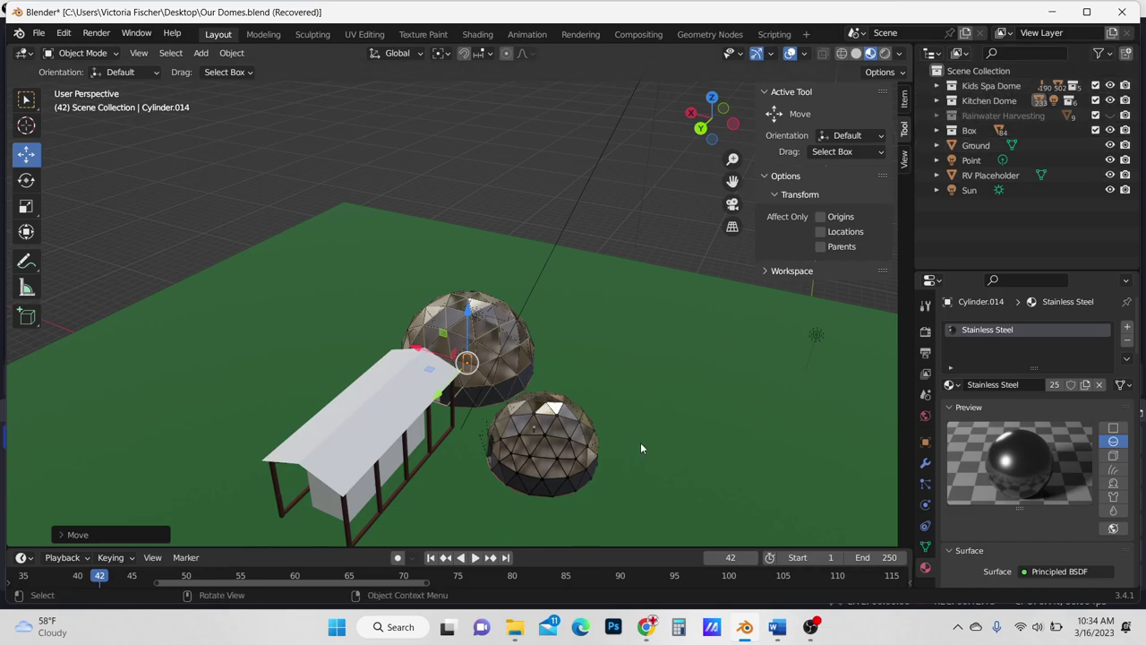
mouse_move(627, 495)
middle_mouse_down()
mouse_move(610, 470)
mouse_move(571, 466)
mouse_move(686, 453)
mouse_move(738, 466)
mouse_move(461, 451)
mouse_move(464, 465)
mouse_move(638, 474)
mouse_move(625, 496)
middle_mouse_up()
scroll(637, 467, "down", 2)
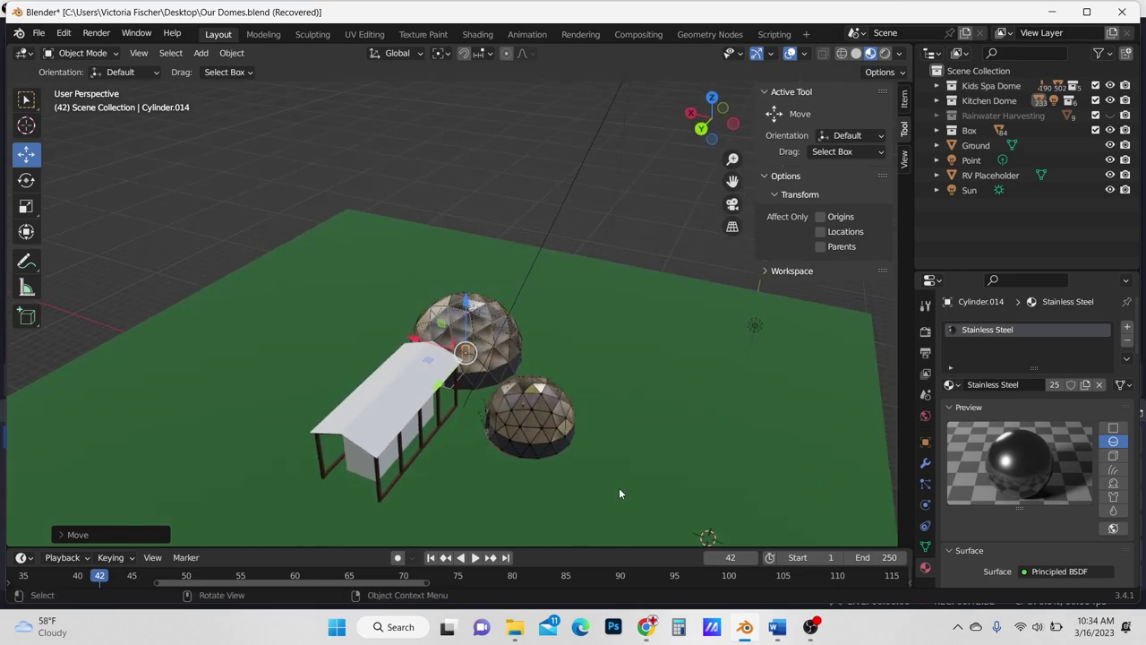